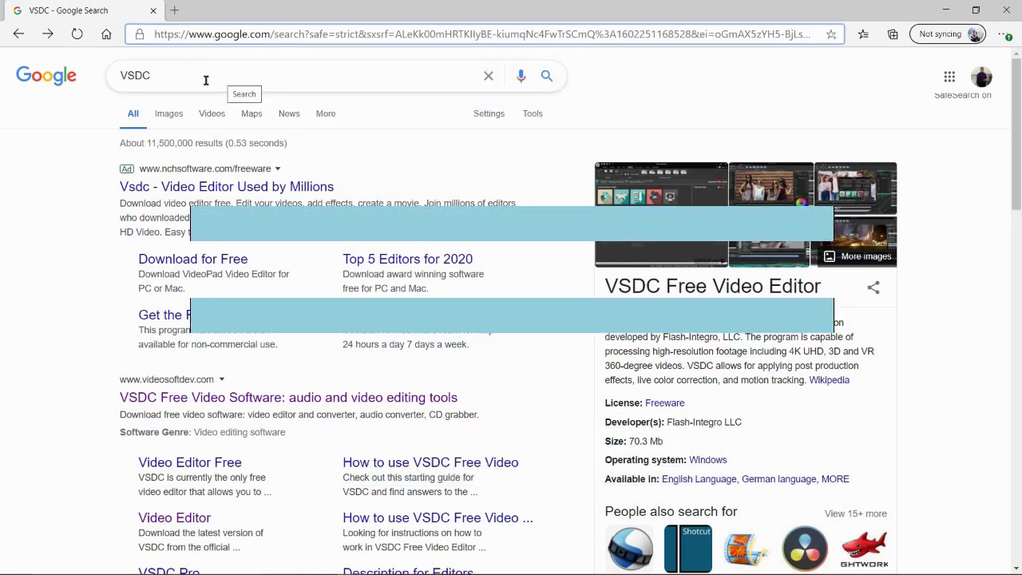
# - Search Google for VSDC and open the official VSDC Free Video Software website, videosoftdev.com
pyautogui.doubleClick(163, 71)
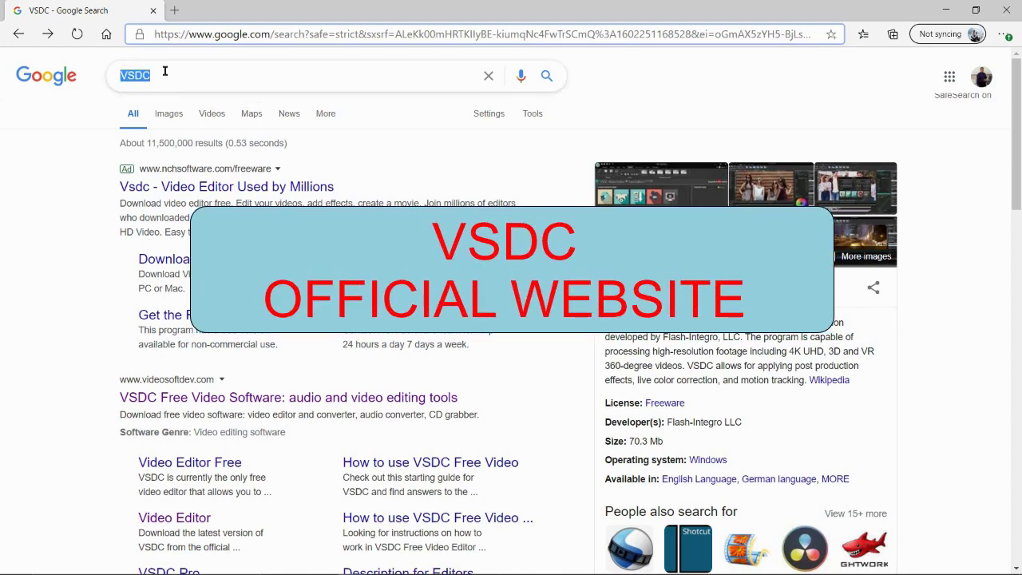
pyautogui.click(166, 72)
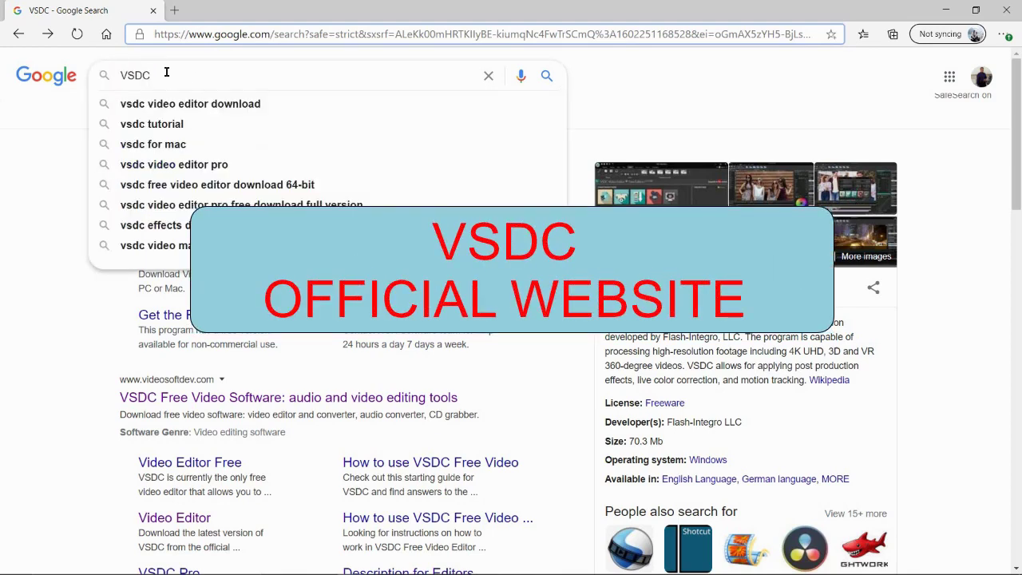
pyautogui.press('Return')
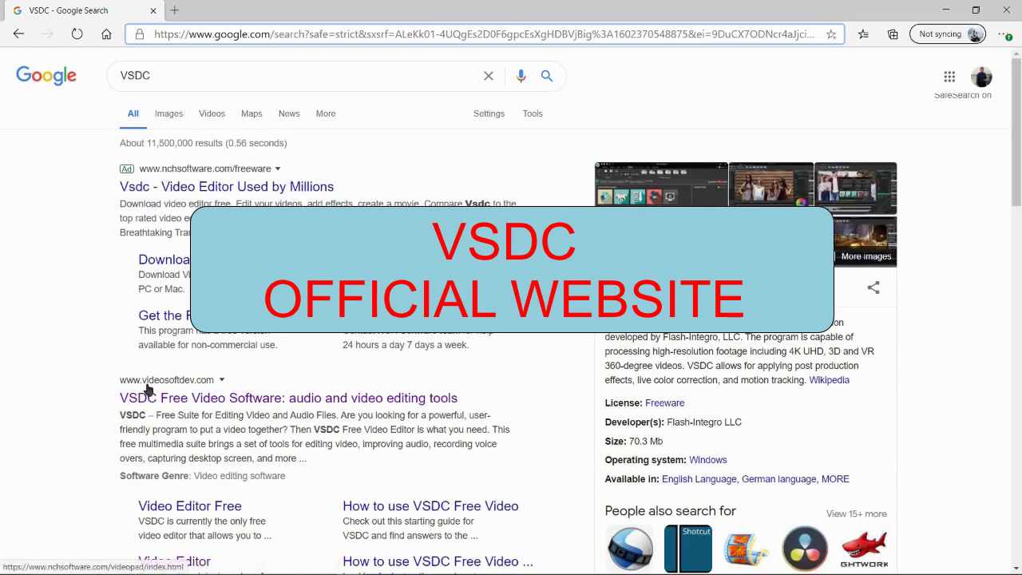
pyautogui.click(198, 396)
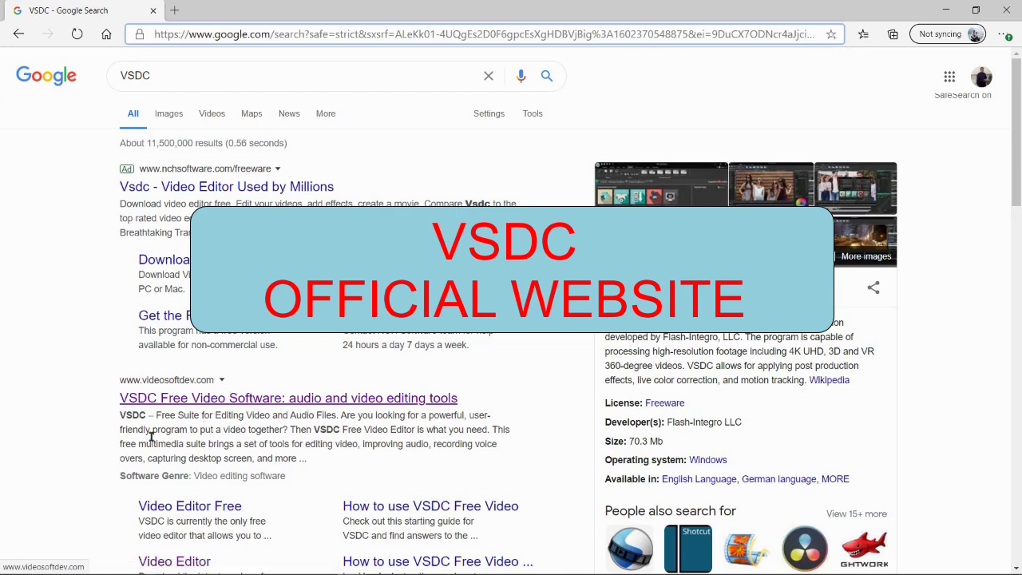
pyautogui.click(144, 399)
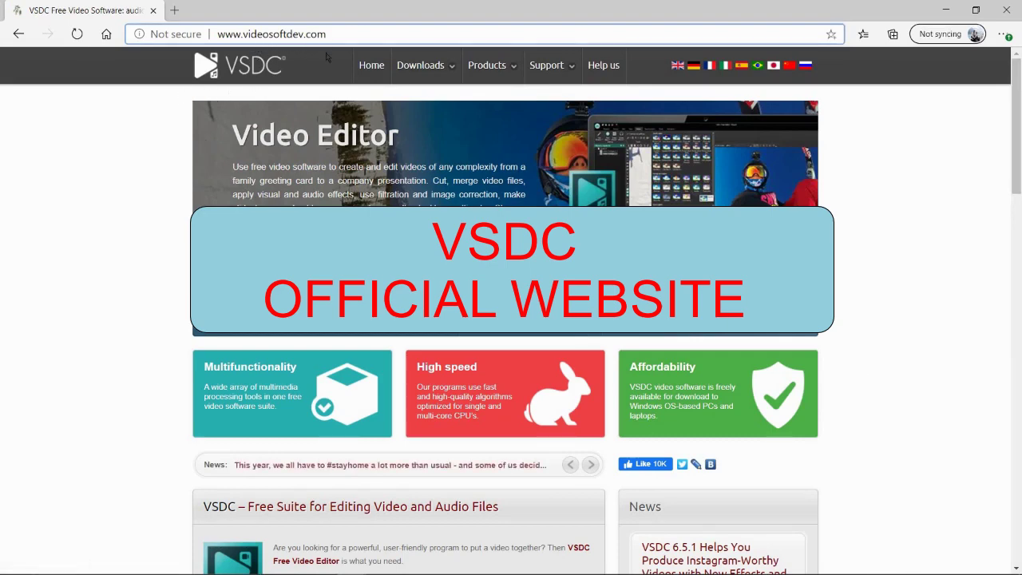
# - Download the x64 version of VSDC Free Video Editor from the site's Video Editor download page
pyautogui.click(421, 65)
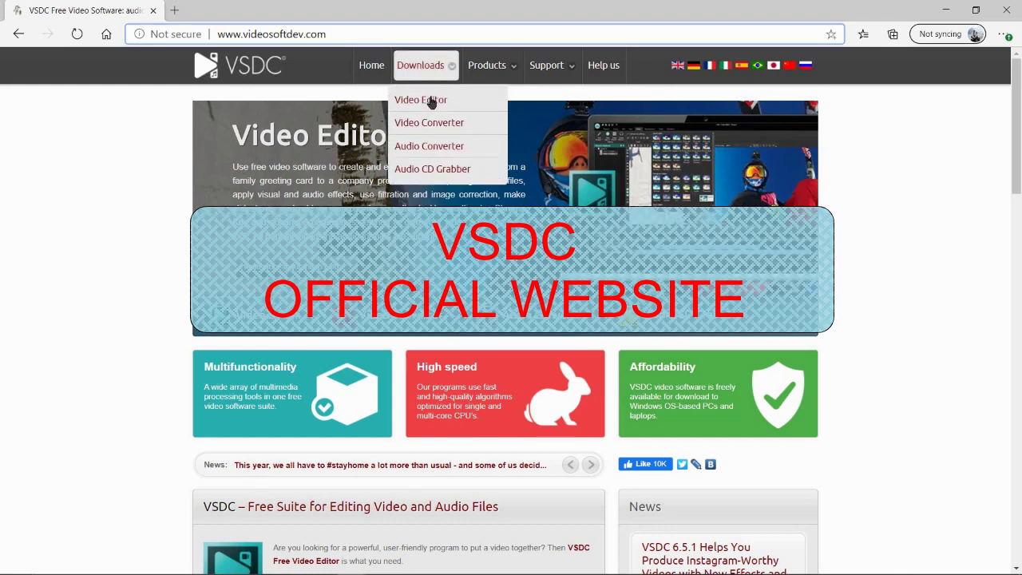
pyautogui.click(428, 101)
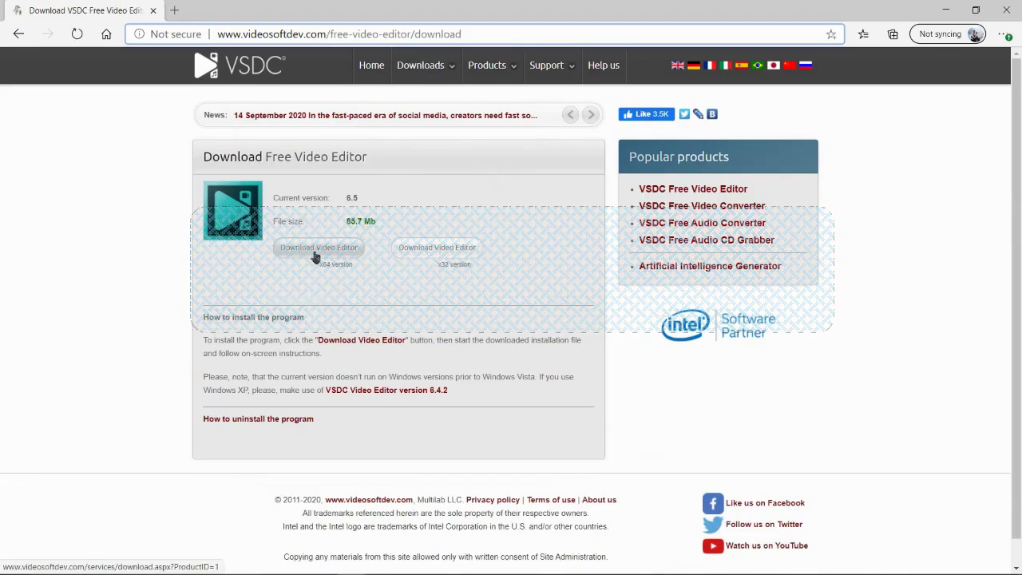
pyautogui.click(411, 391)
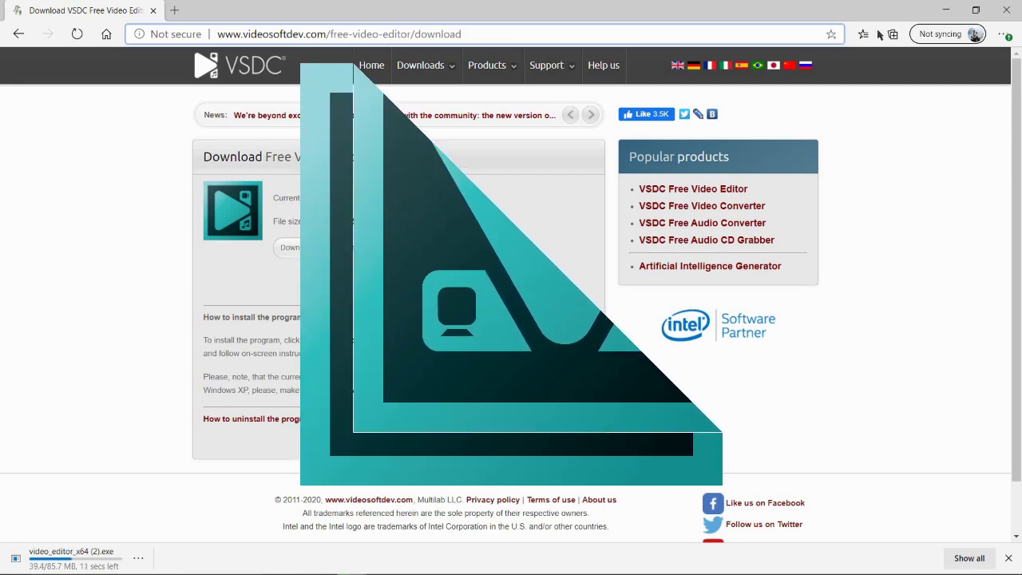
# - Minimize the browser windows to reach the desktop, start VSDC Video Editor and dismiss the Pro upgrade offer
pyautogui.click(945, 13)
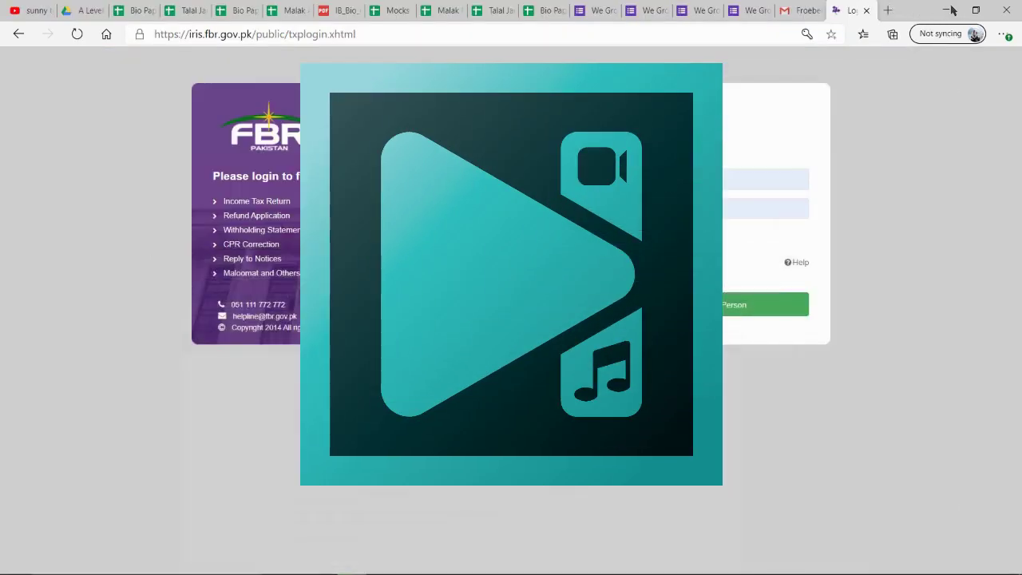
pyautogui.press('super+d')
pyautogui.click(75, 302)
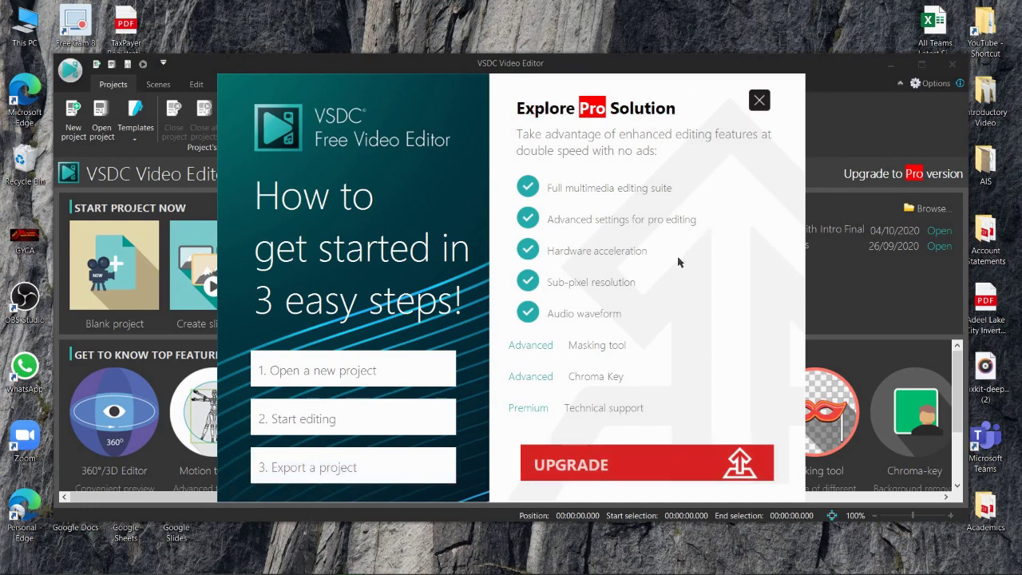
pyautogui.click(759, 100)
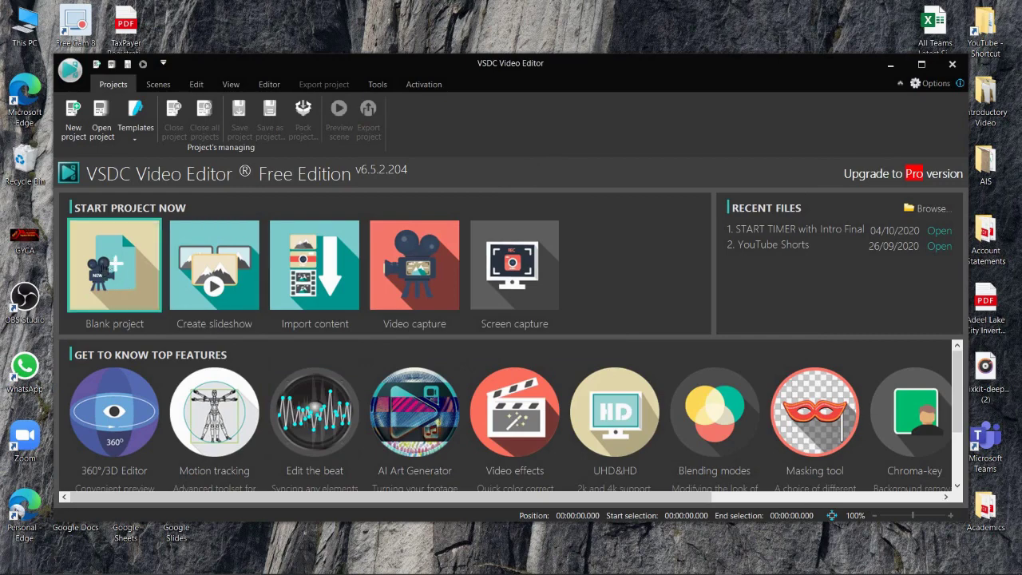
# - Create a blank project titled TEST PROJECT with the default settings and maximize the editor window
pyautogui.click(120, 285)
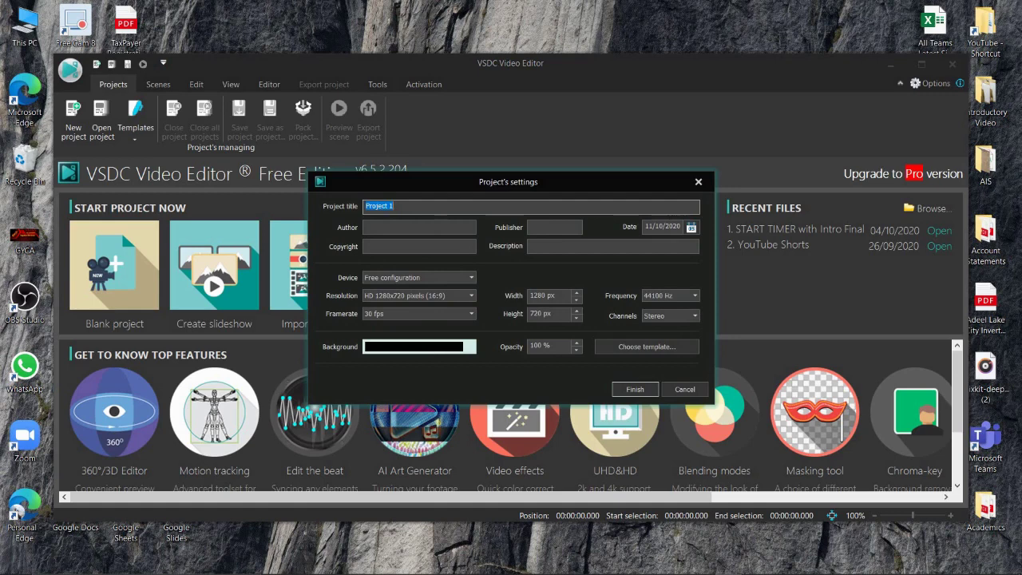
pyautogui.write('TEST PROJECT')
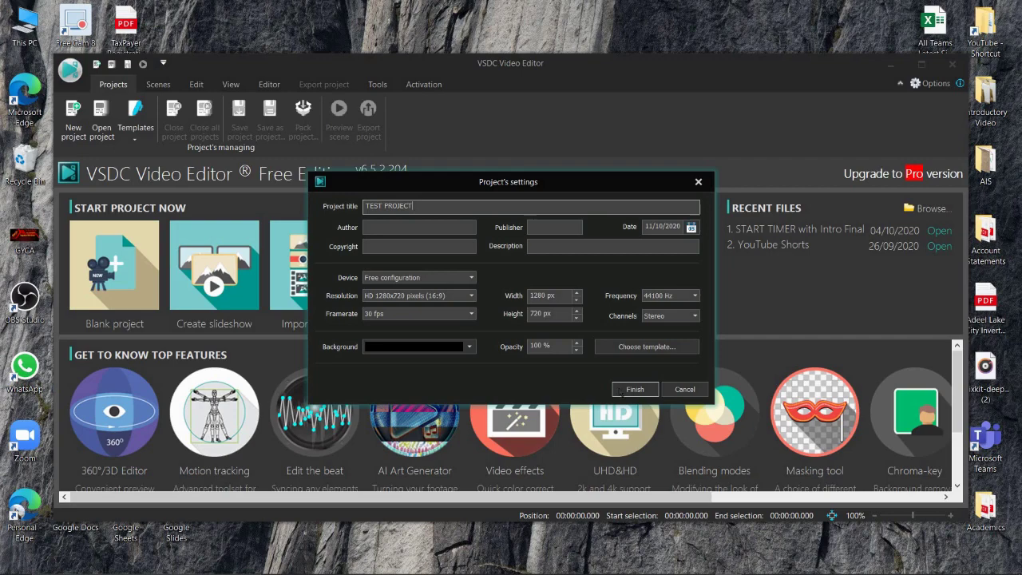
pyautogui.click(624, 391)
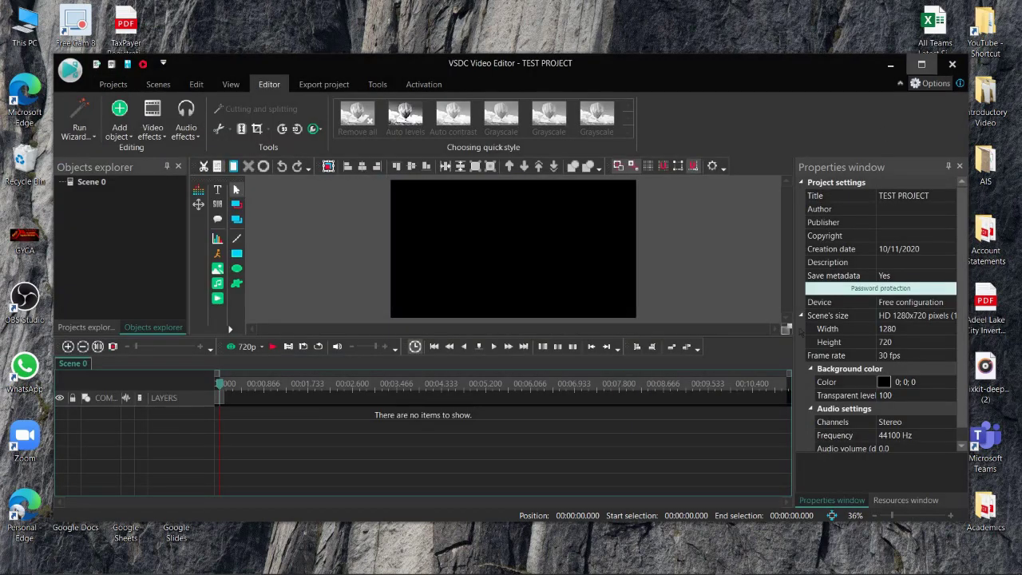
pyautogui.click(921, 64)
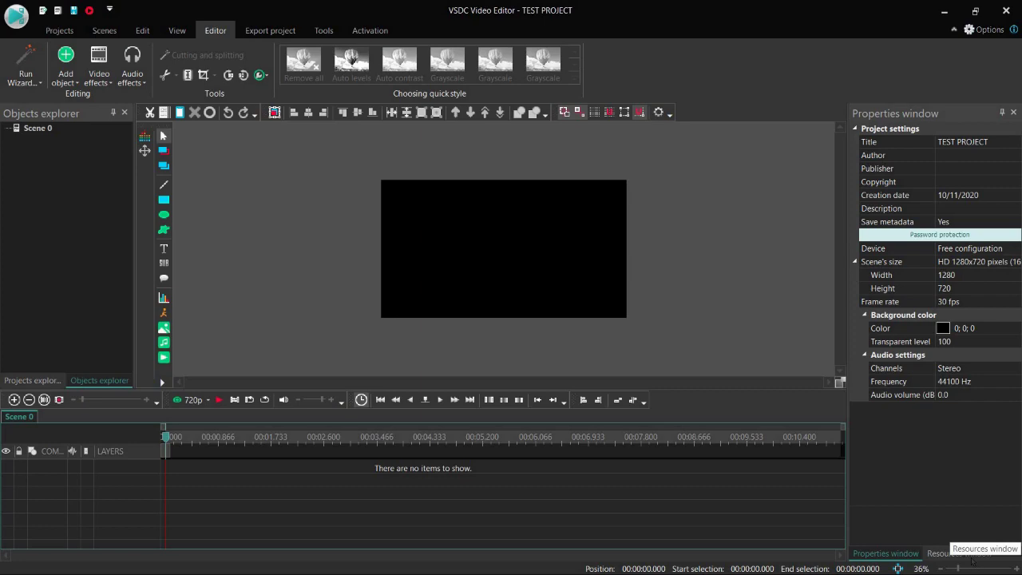
# - Magnify the screen to examine where the Properties window and Resources window are selected, and return to normal magnification
pyautogui.press('super+plus')
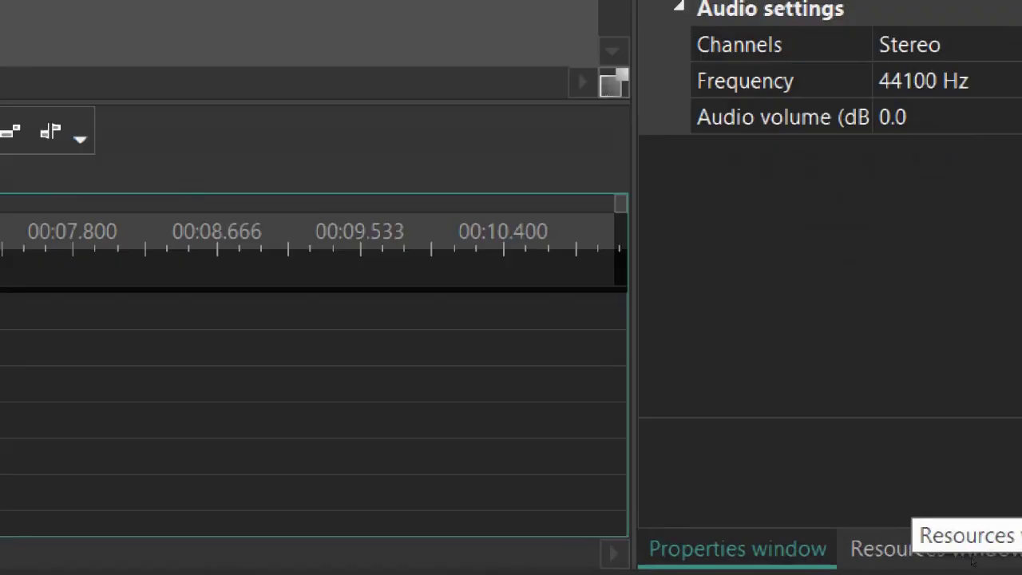
pyautogui.press('super+plus')
pyautogui.press('super+plus')
pyautogui.press('super+plus')
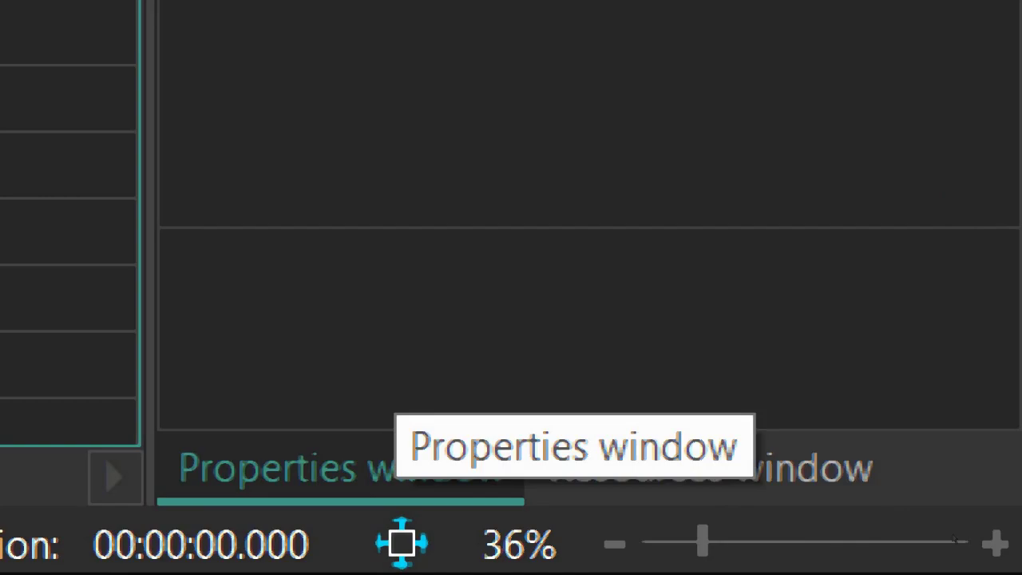
pyautogui.press('super+minus')
pyautogui.press('super+minus')
pyautogui.press('super+minus')
pyautogui.press('super+minus')
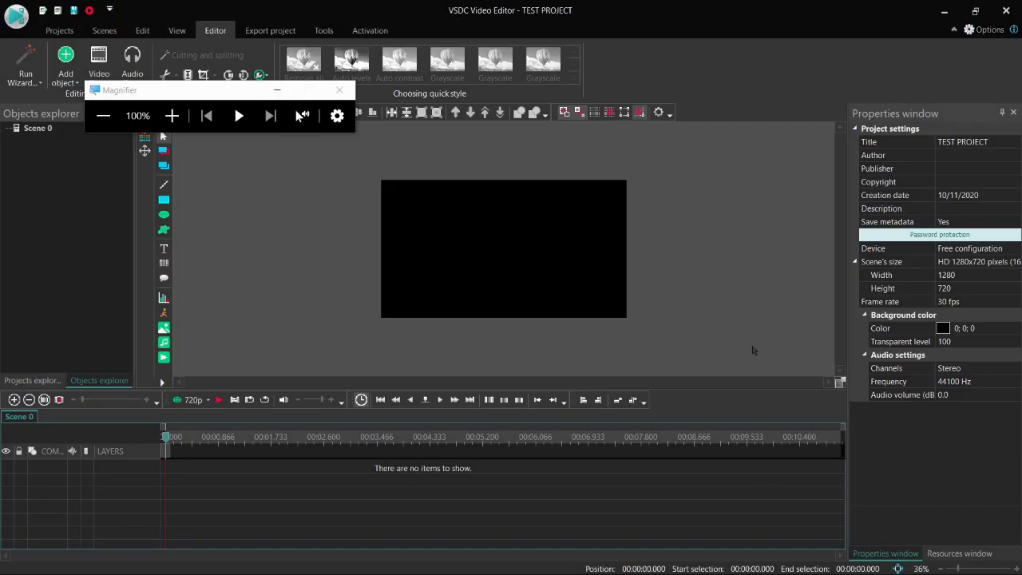
pyautogui.click(278, 90)
# - Import the video 20200809_163745 from the PROJECTS > Noon Delivery folder into the project's video resources
pyautogui.press('super+plus')
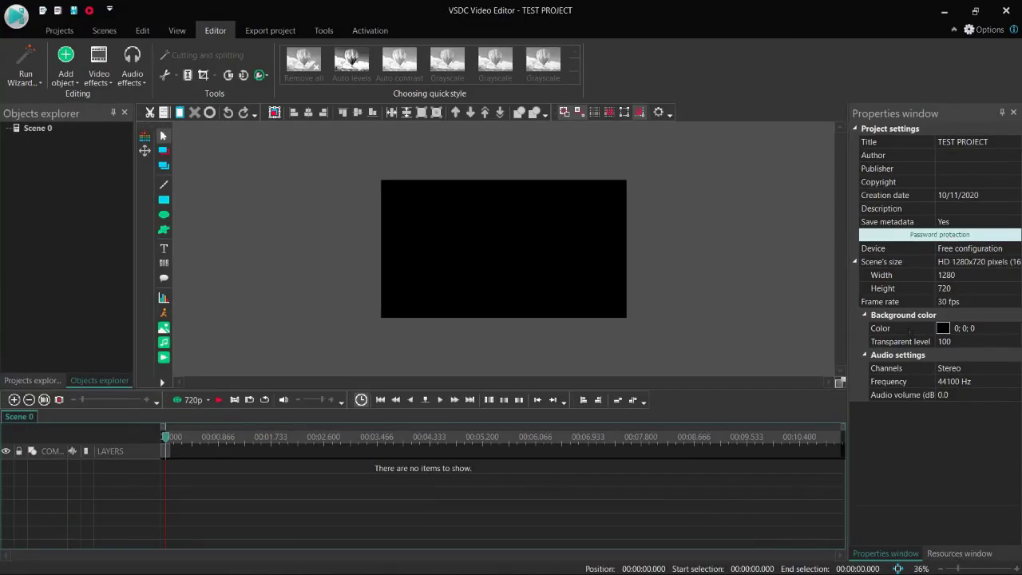
pyautogui.click(959, 554)
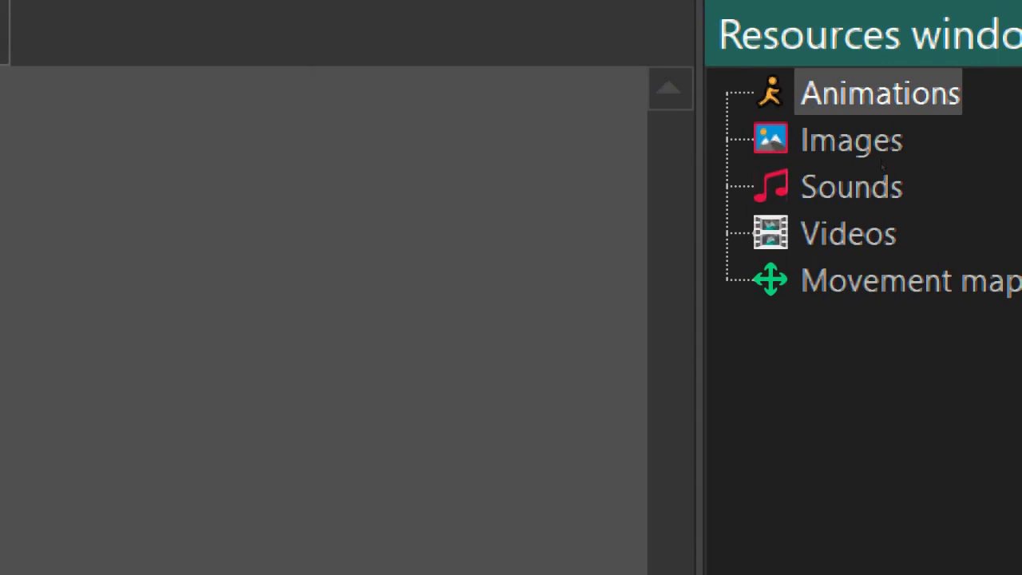
pyautogui.rightClick(835, 235)
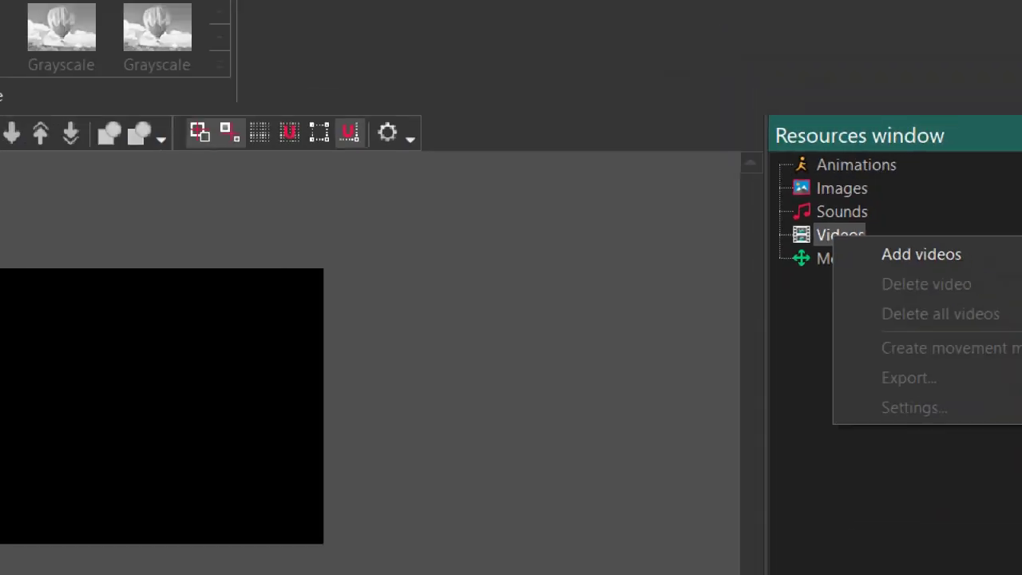
pyautogui.press('Down')
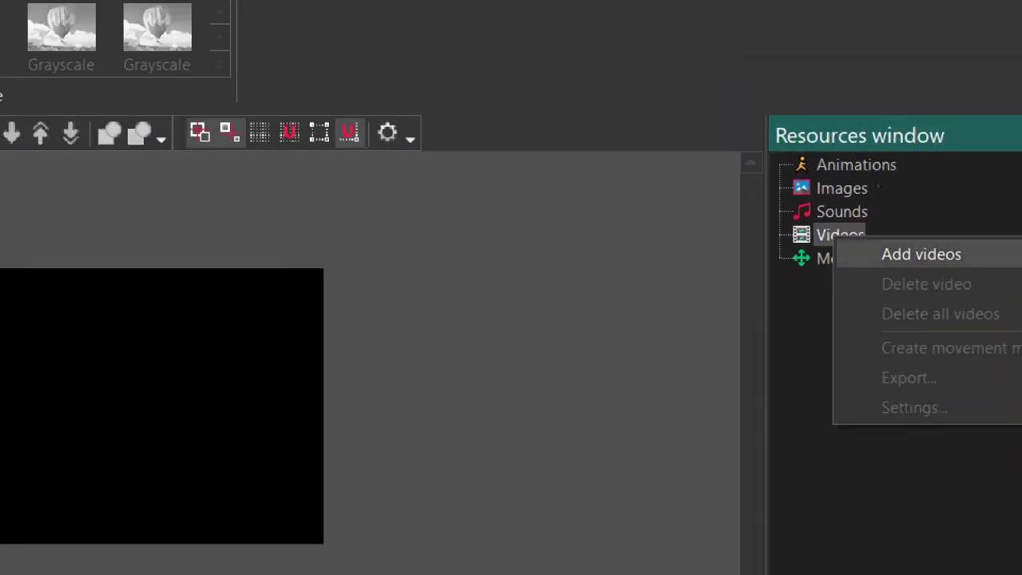
pyautogui.press('Return')
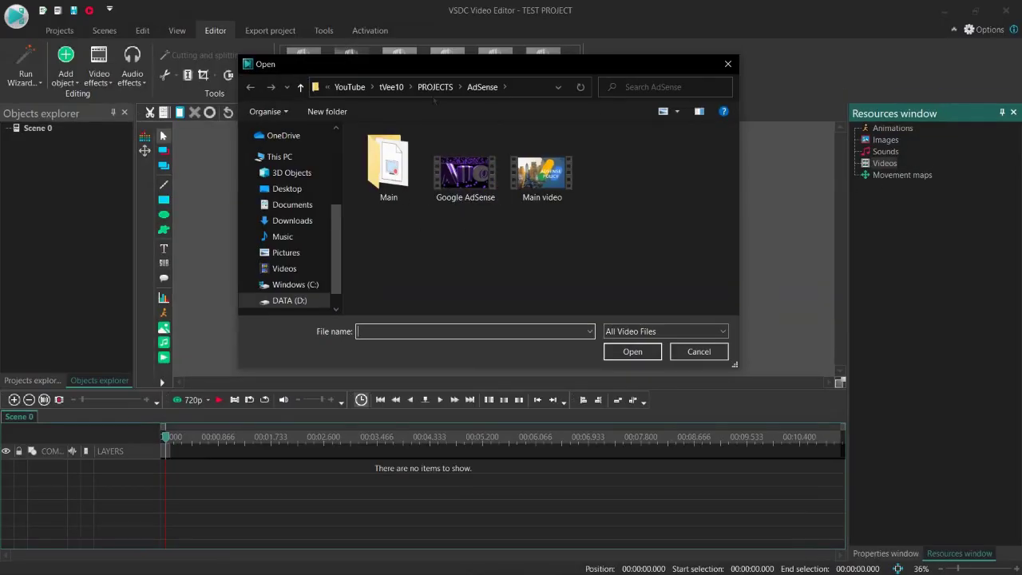
pyautogui.click(391, 86)
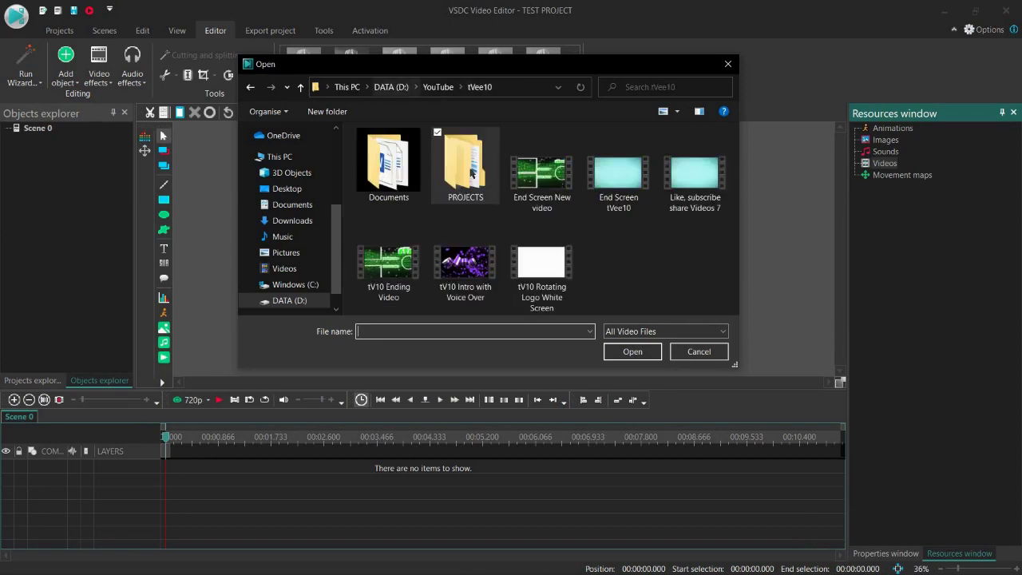
pyautogui.doubleClick(471, 172)
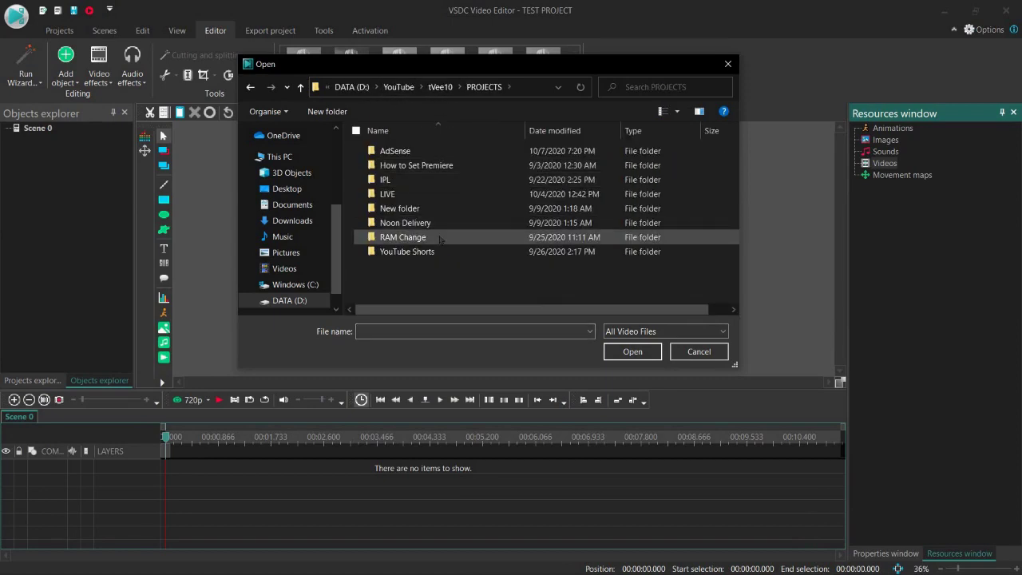
pyautogui.doubleClick(406, 223)
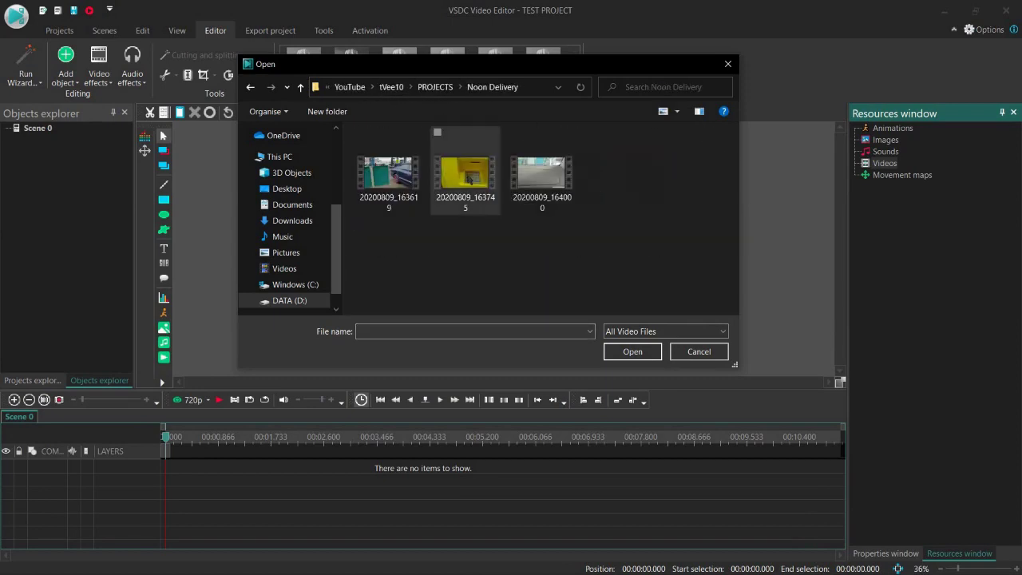
pyautogui.doubleClick(470, 179)
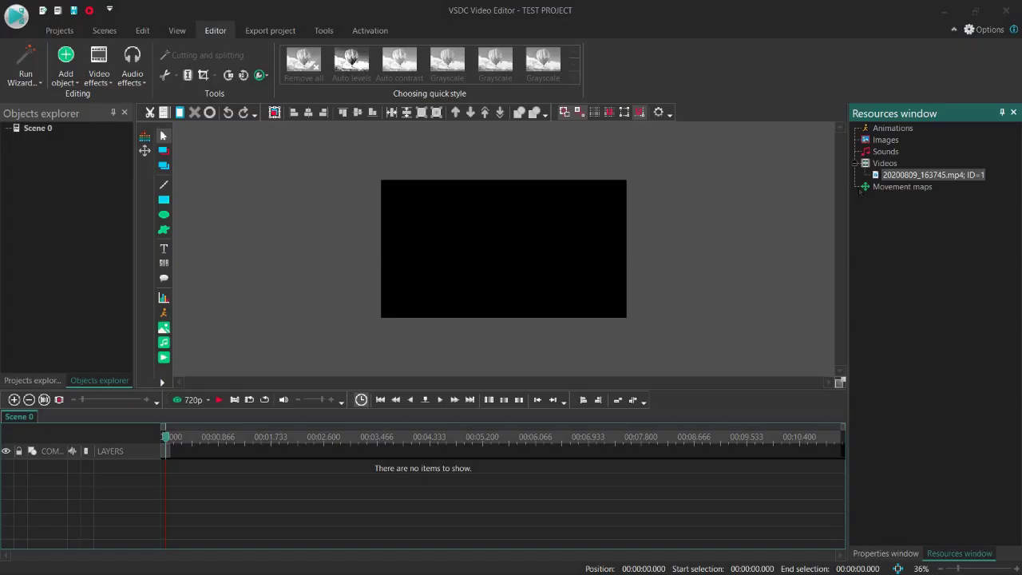
# - Place the imported 20200809_163745.mp4 resource on the Scene 0 timeline as video
pyautogui.moveTo(903, 174); pyautogui.dragTo(368, 473)
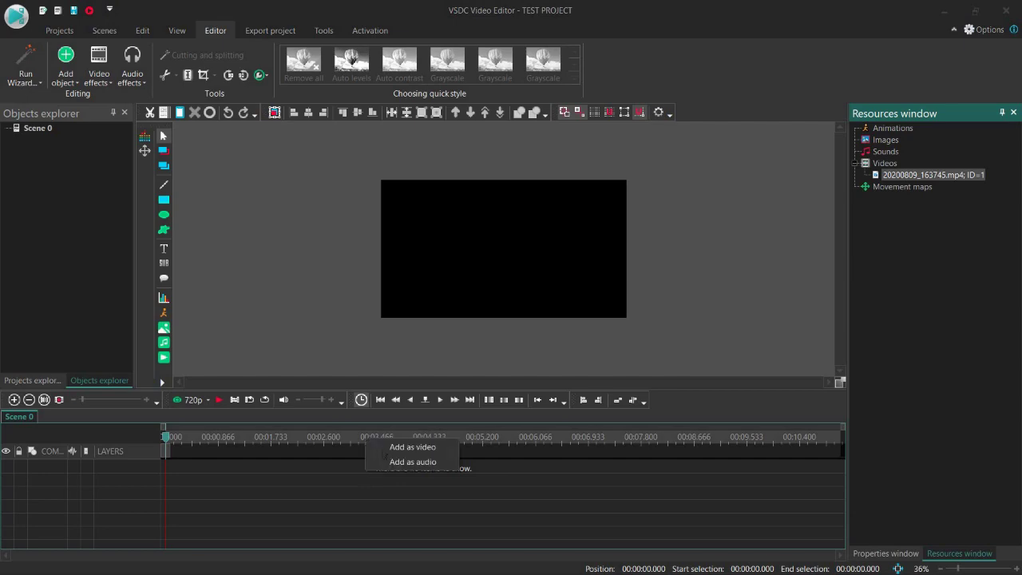
pyautogui.click(379, 445)
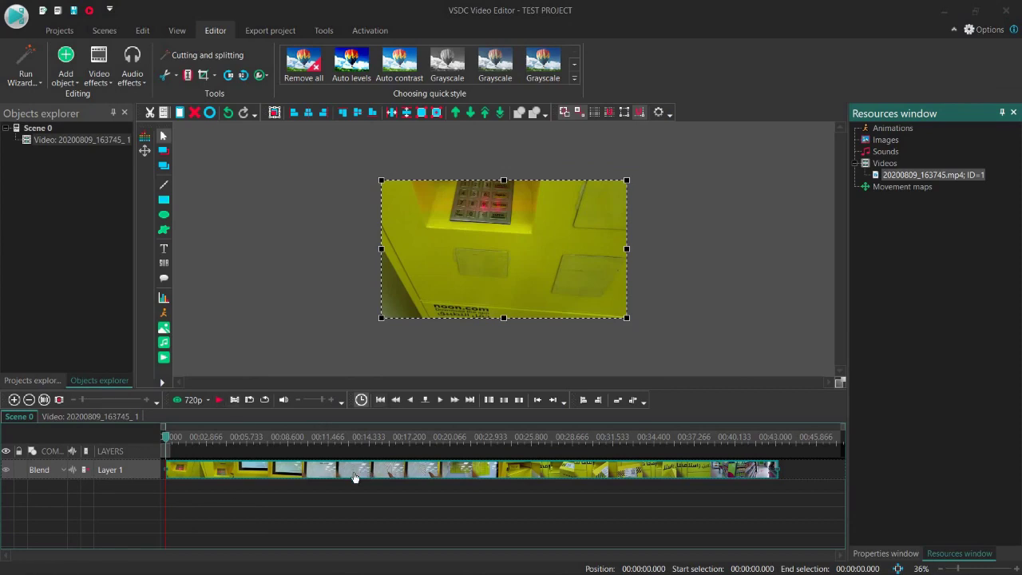
# - Set the scene preview zoom to 60% and make the timeline area slightly taller
pyautogui.moveTo(328, 478)
pyautogui.scroll(3, 504, 249)
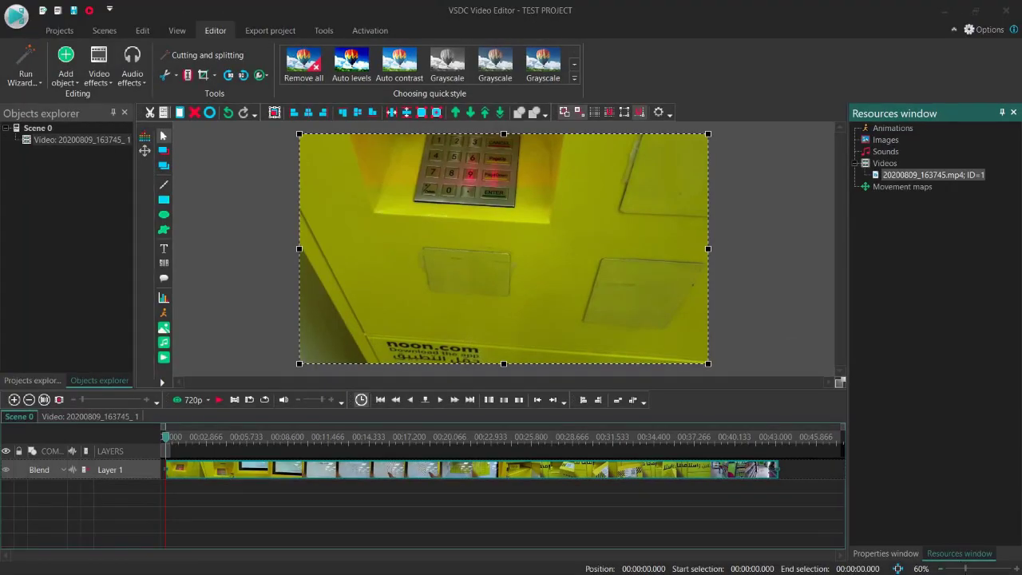
pyautogui.click(941, 569)
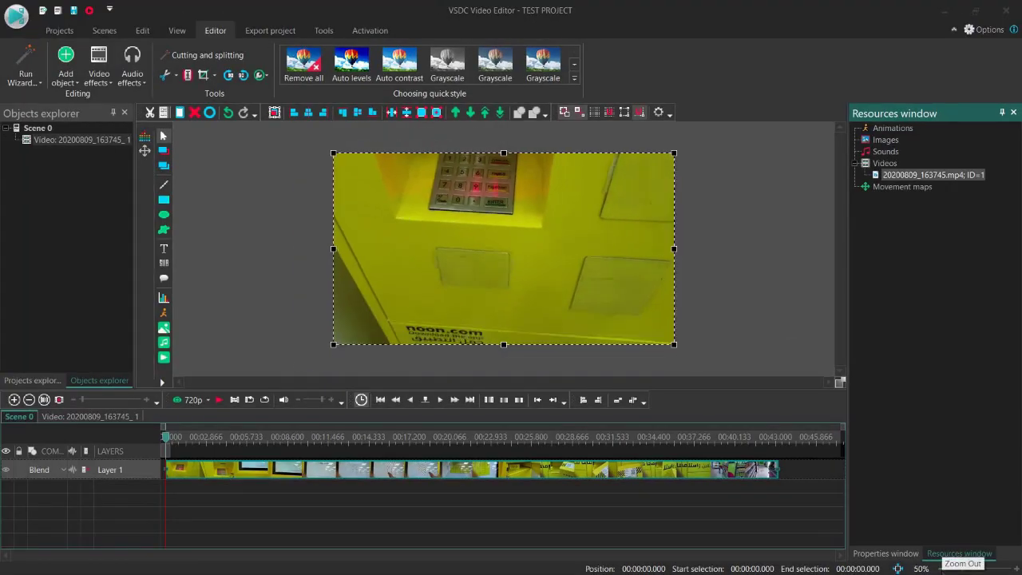
pyautogui.click(941, 568)
pyautogui.click(940, 568)
pyautogui.click(941, 568)
pyautogui.click(984, 569)
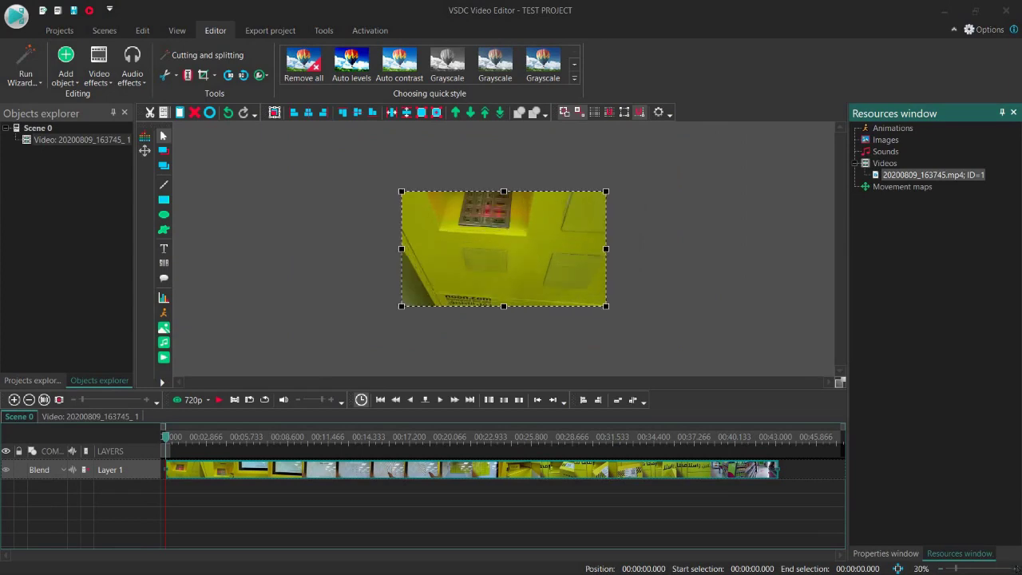
pyautogui.click(984, 569)
pyautogui.click(984, 568)
pyautogui.scroll(1, 566, 390)
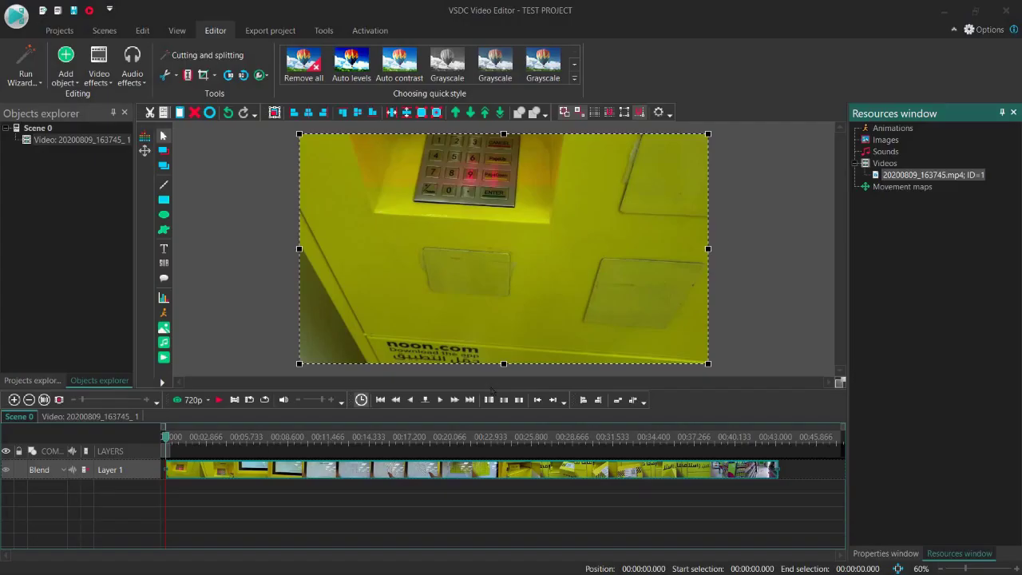
pyautogui.moveTo(483, 388); pyautogui.dragTo(487, 230)
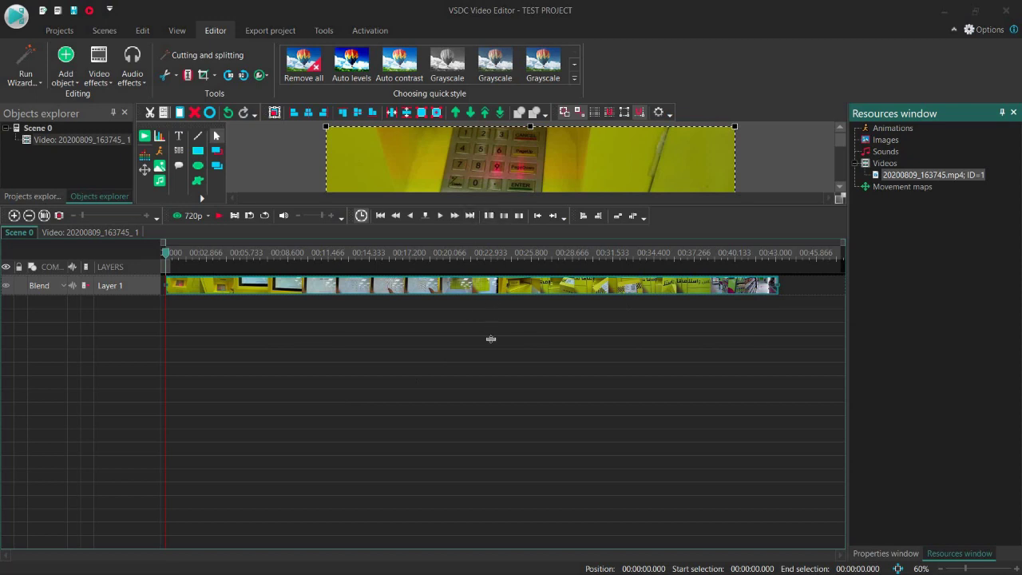
pyautogui.moveTo(491, 338); pyautogui.dragTo(491, 376)
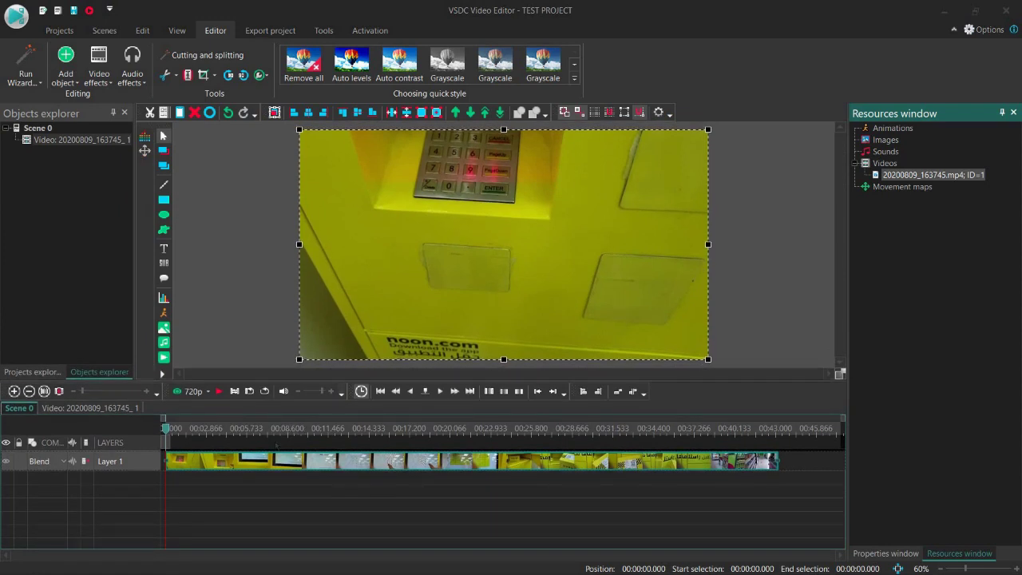
# - Scrub through the clip and fine-tune the playhead to 00:00:11.200, at the welcome screen
pyautogui.click(254, 429)
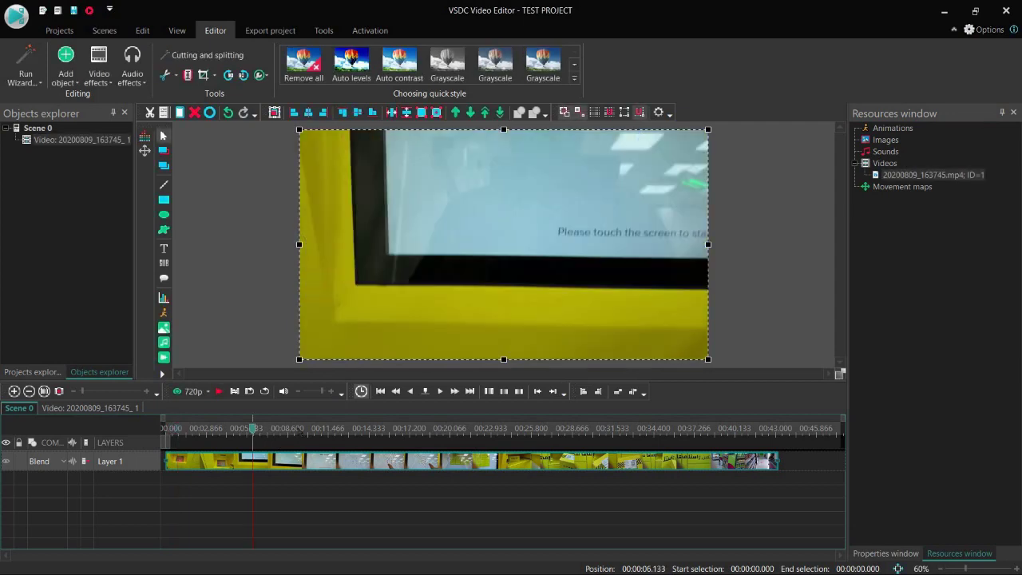
pyautogui.click(298, 431)
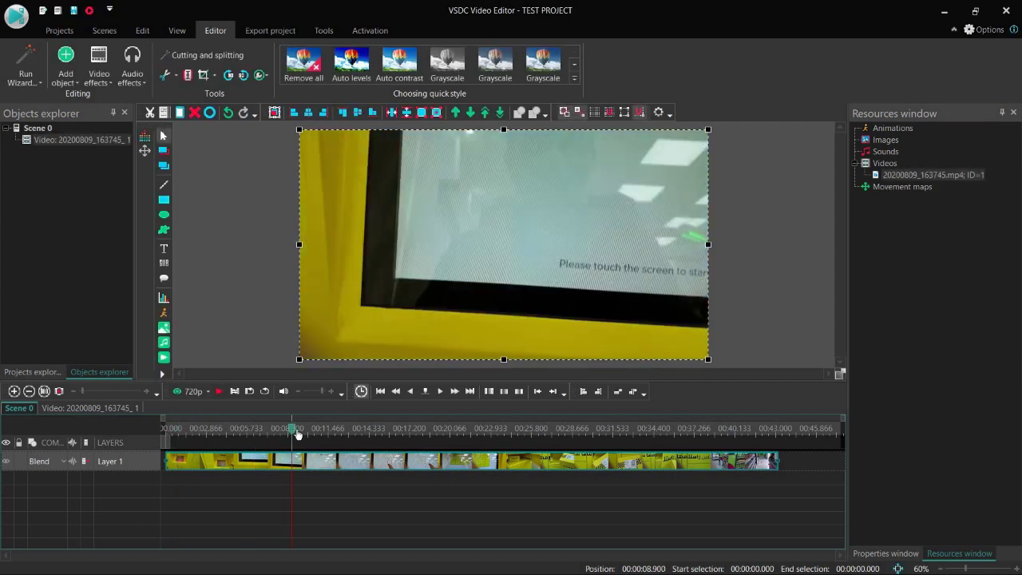
pyautogui.click(321, 431)
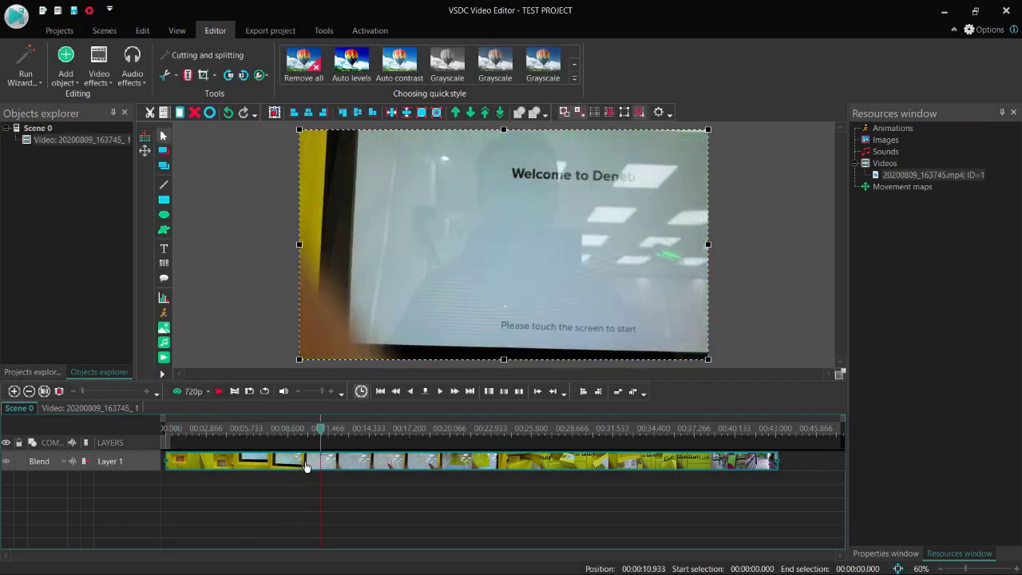
pyautogui.moveTo(251, 466)
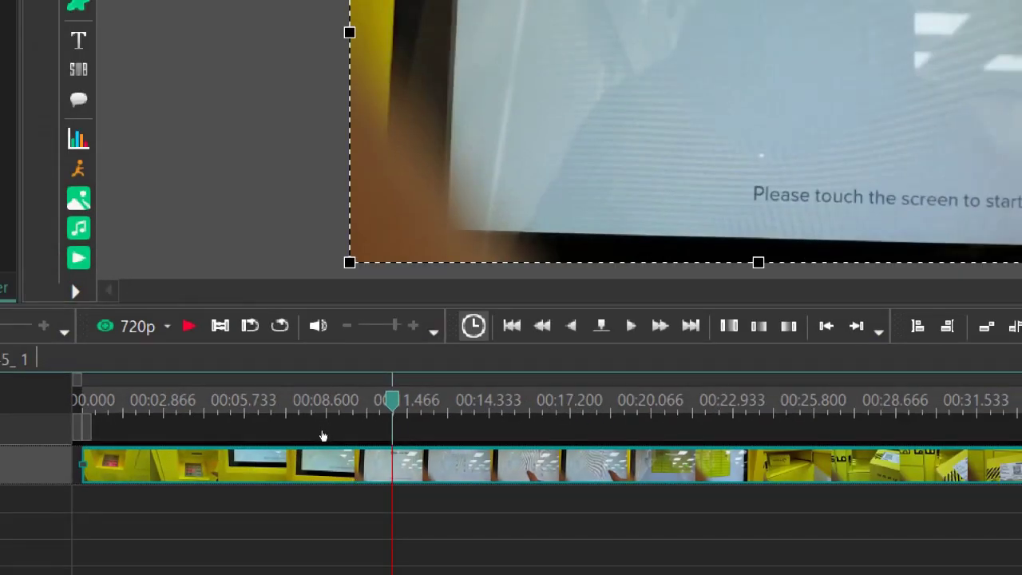
pyautogui.press('Right')
pyautogui.press('Right')
pyautogui.press('Right')
pyautogui.press('Right')
pyautogui.press('Right')
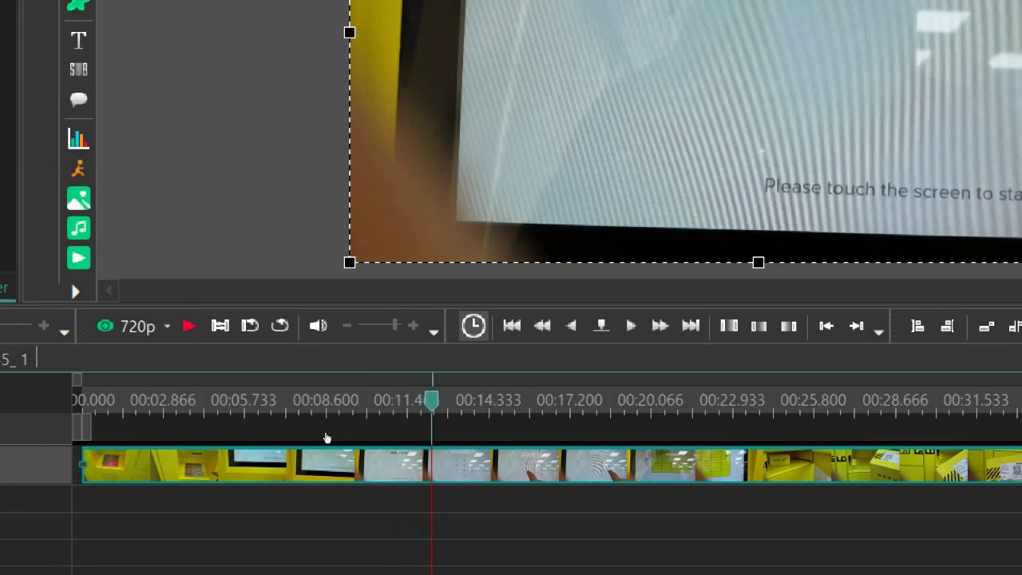
pyautogui.press('Left')
pyautogui.press('Left')
pyautogui.press('Left')
pyautogui.press('Right')
pyautogui.press('Right')
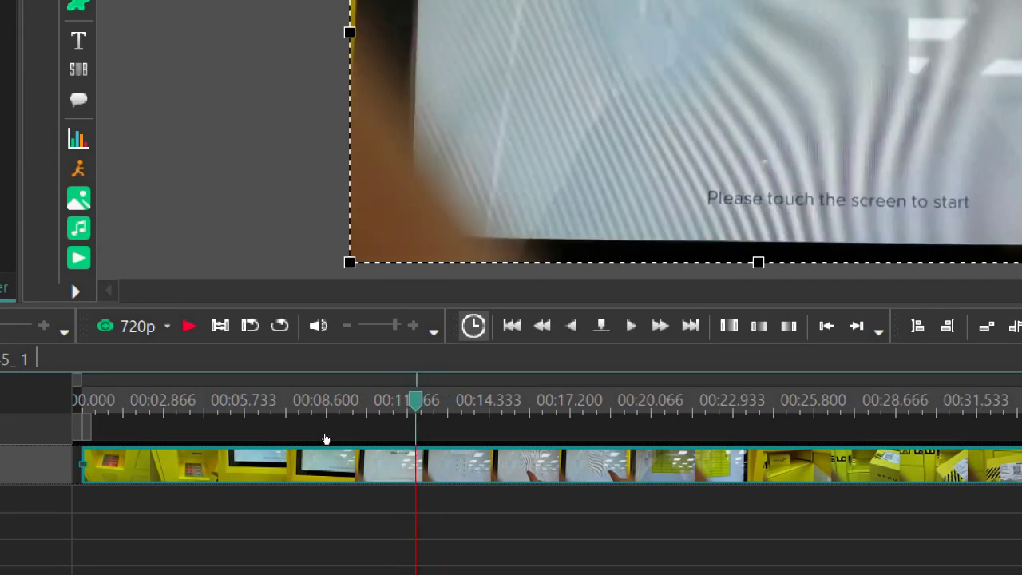
pyautogui.press('Left')
pyautogui.press('Left')
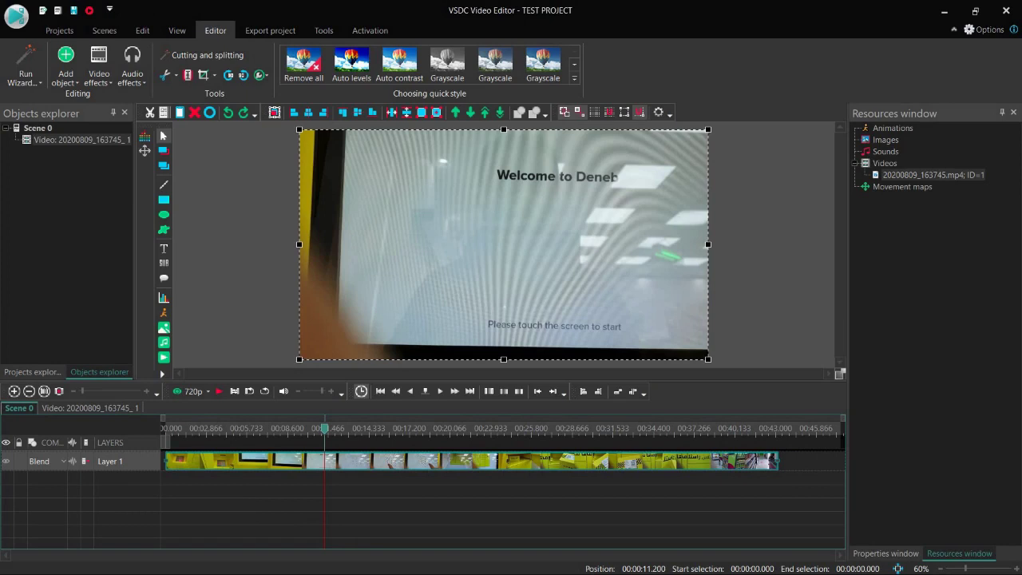
# - Trim the video's start up to 00:00:11.200 and move the remaining clip to the beginning of the timeline
pyautogui.hotkey('ctrl', 'z')
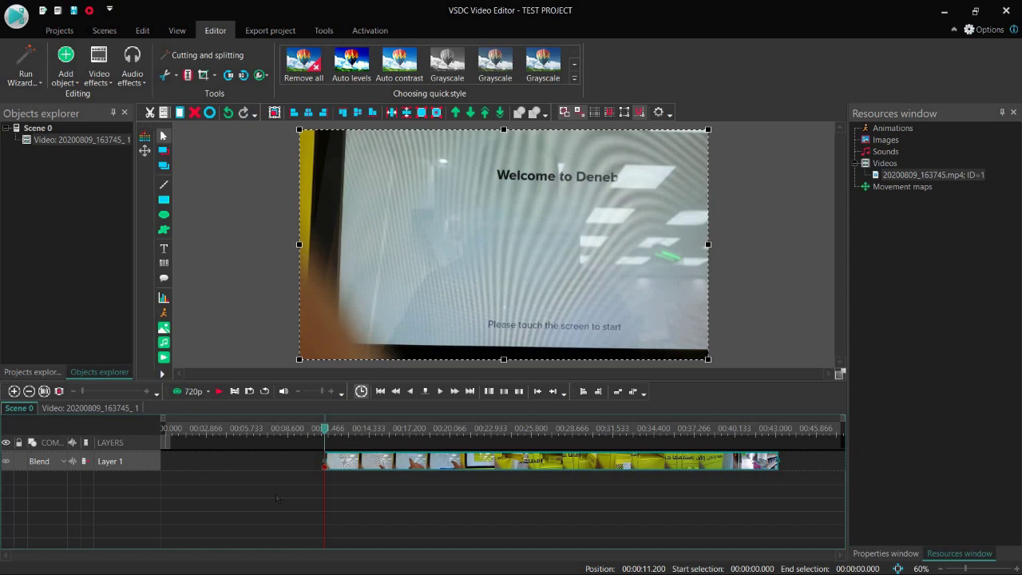
pyautogui.hotkey('ctrl', 'y')
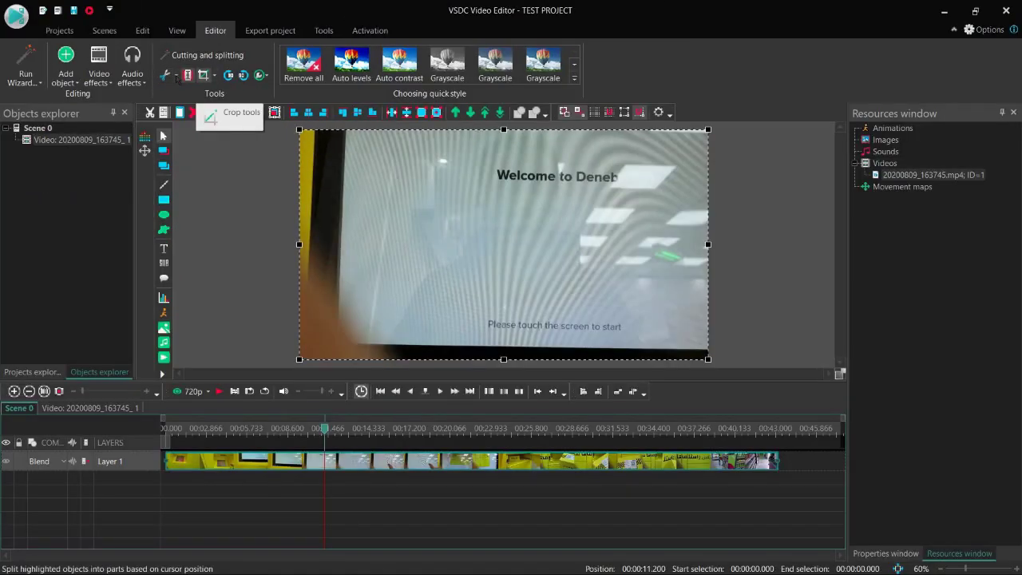
pyautogui.click(175, 75)
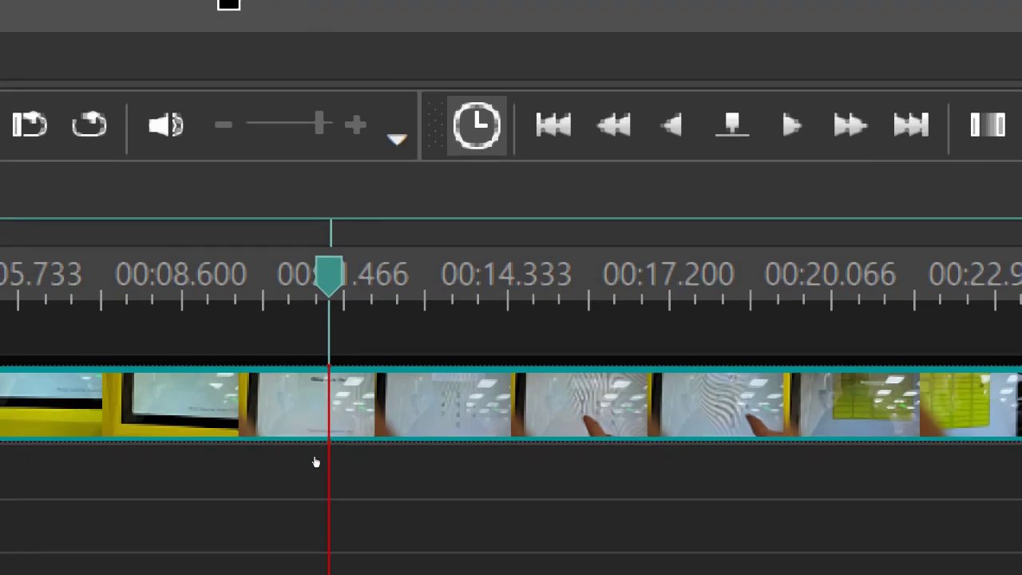
pyautogui.moveTo(349, 477)
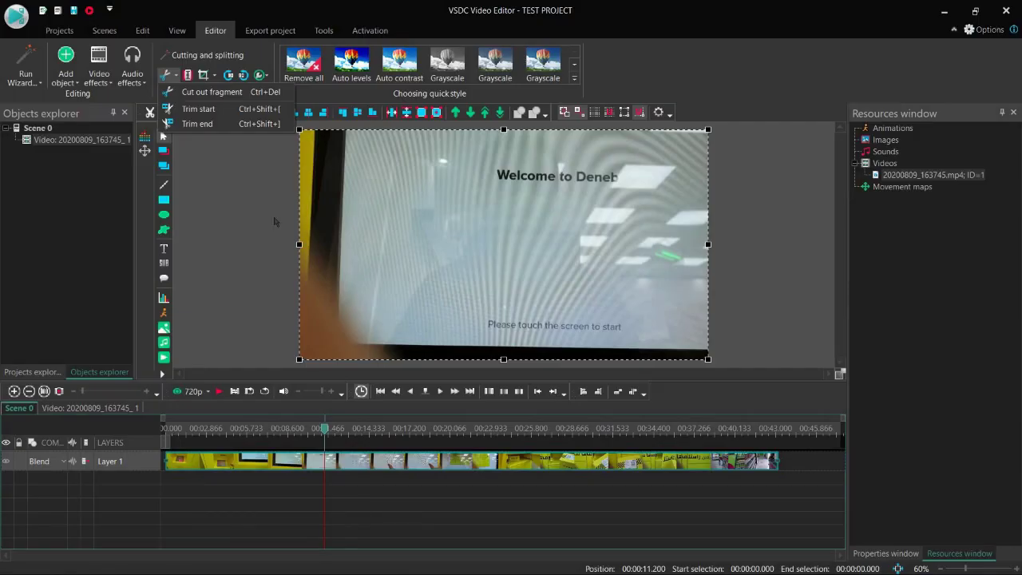
pyautogui.click(226, 111)
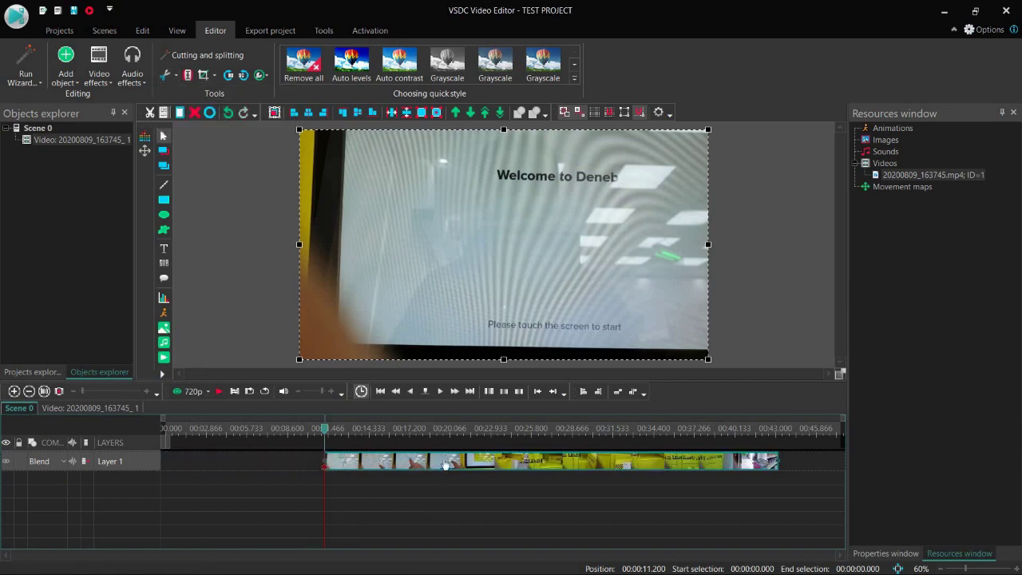
pyautogui.moveTo(445, 465); pyautogui.dragTo(288, 463)
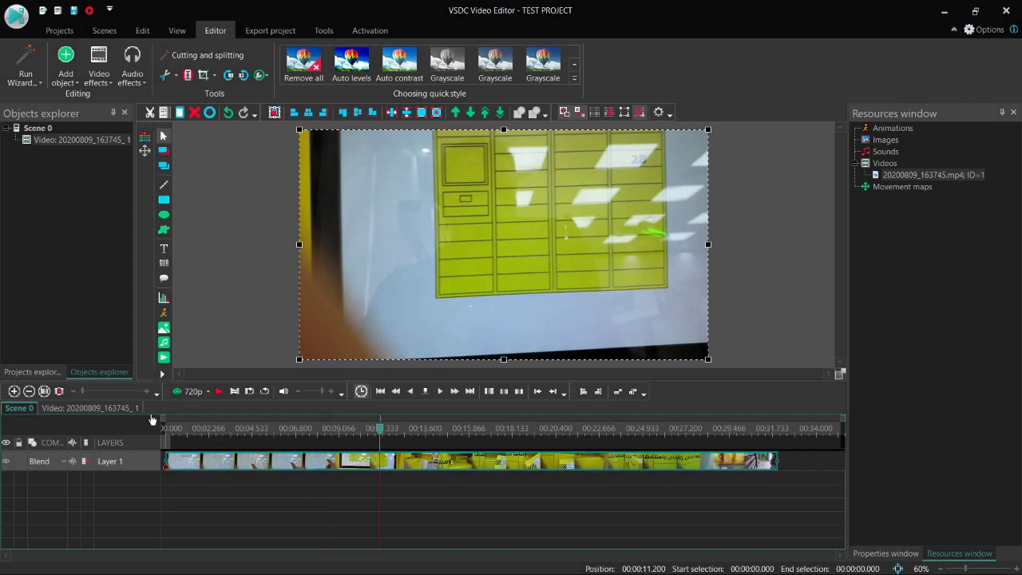
# - Play the trimmed clip from 00:00:23.566 and pause the playhead at 00:00:25.466
pyautogui.moveTo(379, 428); pyautogui.dragTo(165, 428)
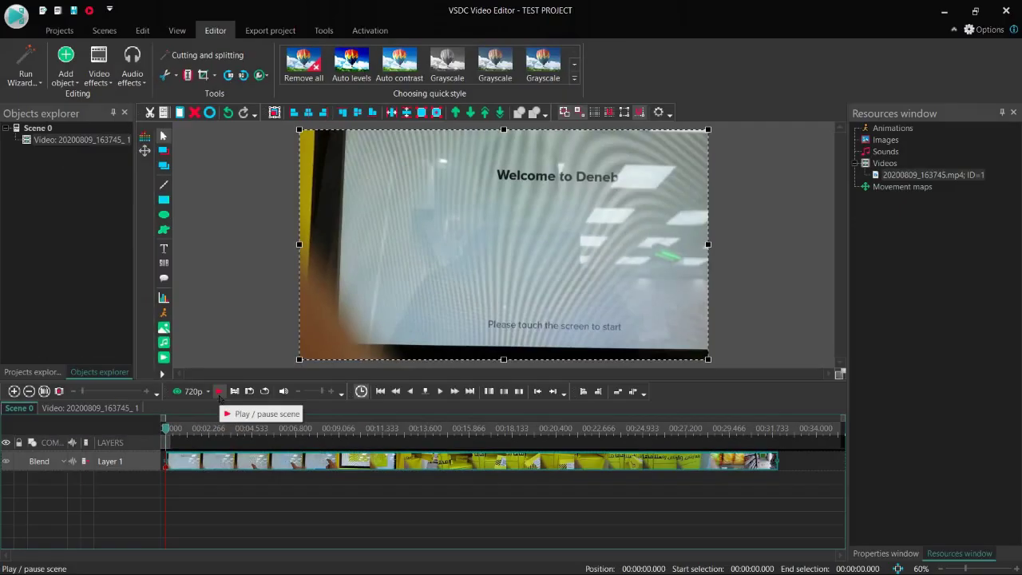
pyautogui.click(617, 430)
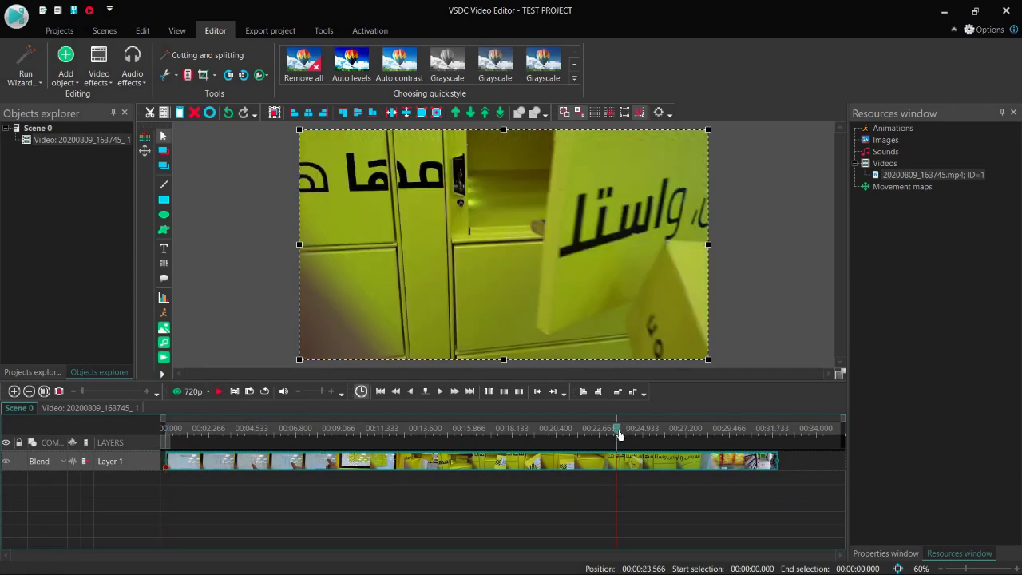
pyautogui.press('space')
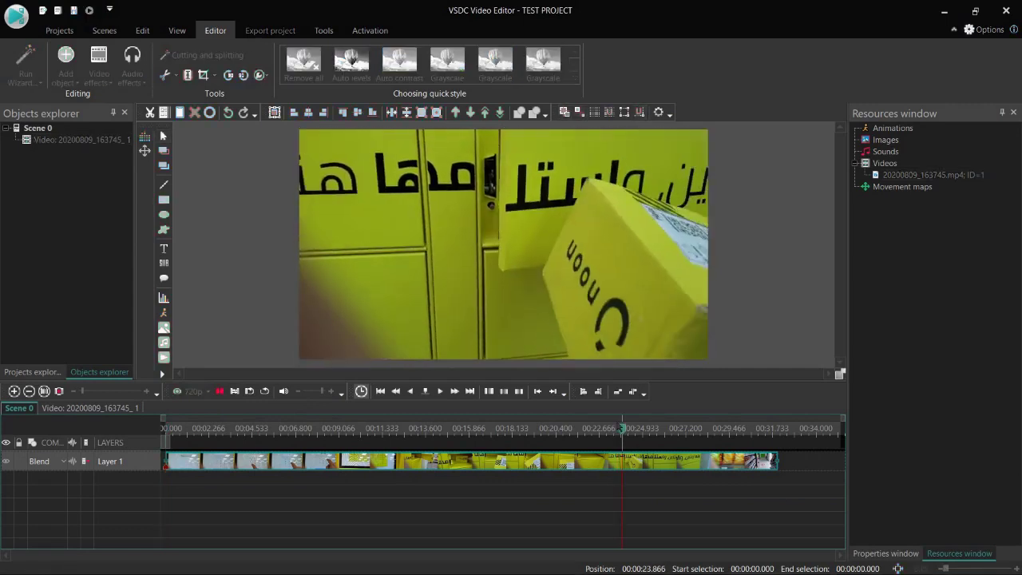
pyautogui.click(613, 459)
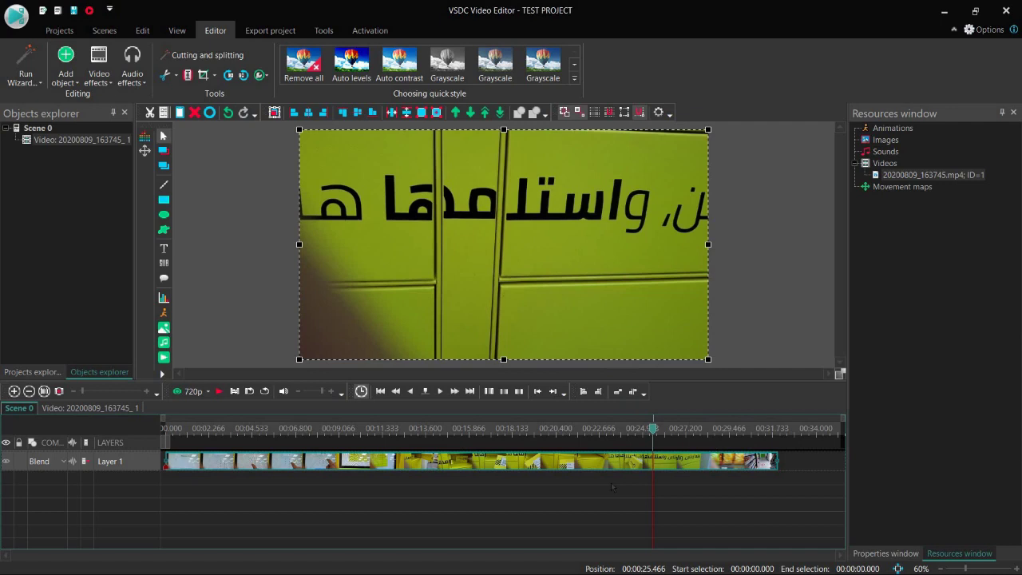
# - Trim the end of the clip from the playhead at 00:00:25.466 onward
pyautogui.hotkey('ctrl', 'Delete')
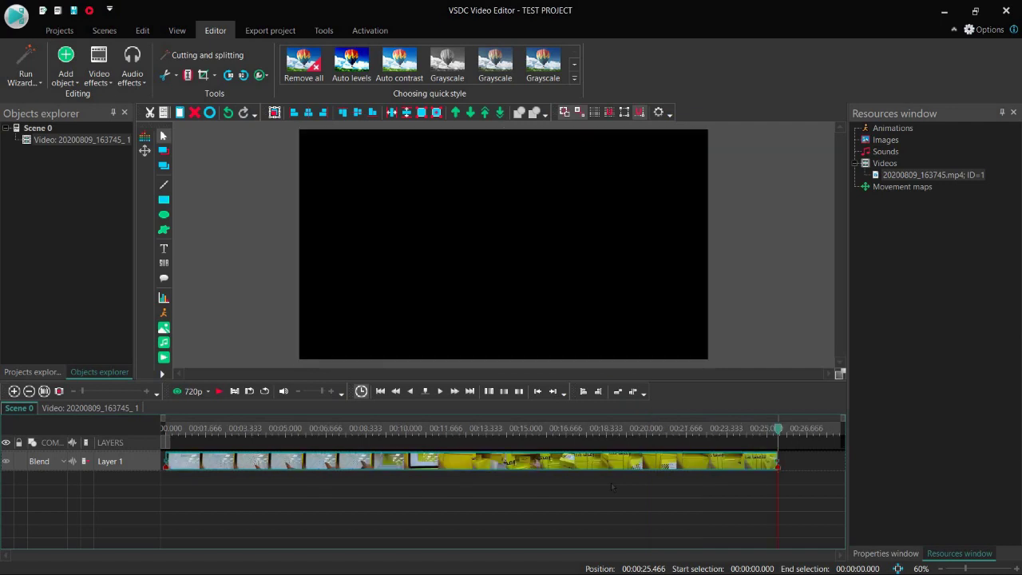
pyautogui.hotkey('ctrl', 'z')
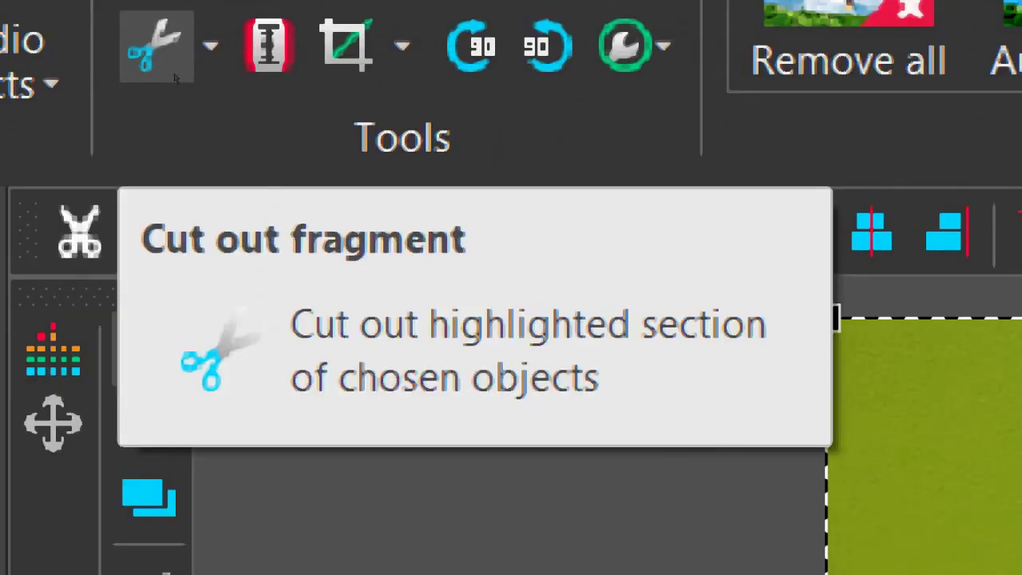
pyautogui.click(208, 60)
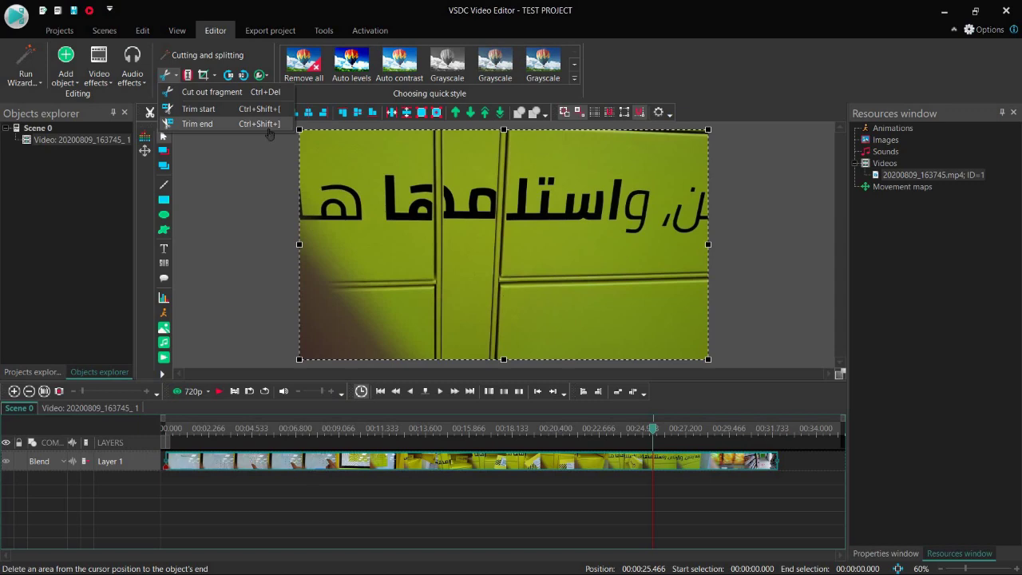
pyautogui.press('Return')
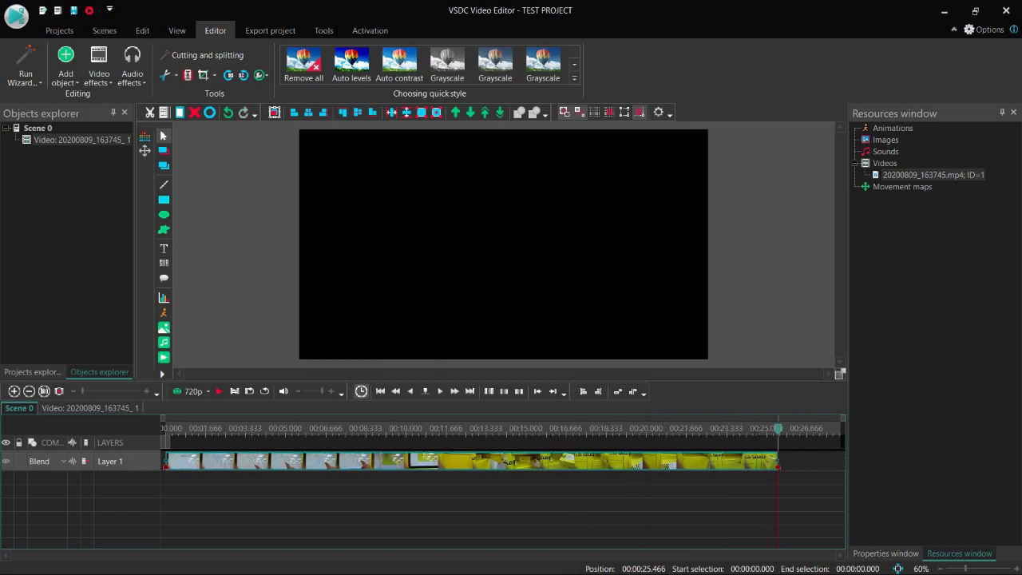
# - Split the trimmed clip into two parts at 00:00:11.666
pyautogui.click(525, 461)
pyautogui.click(312, 453)
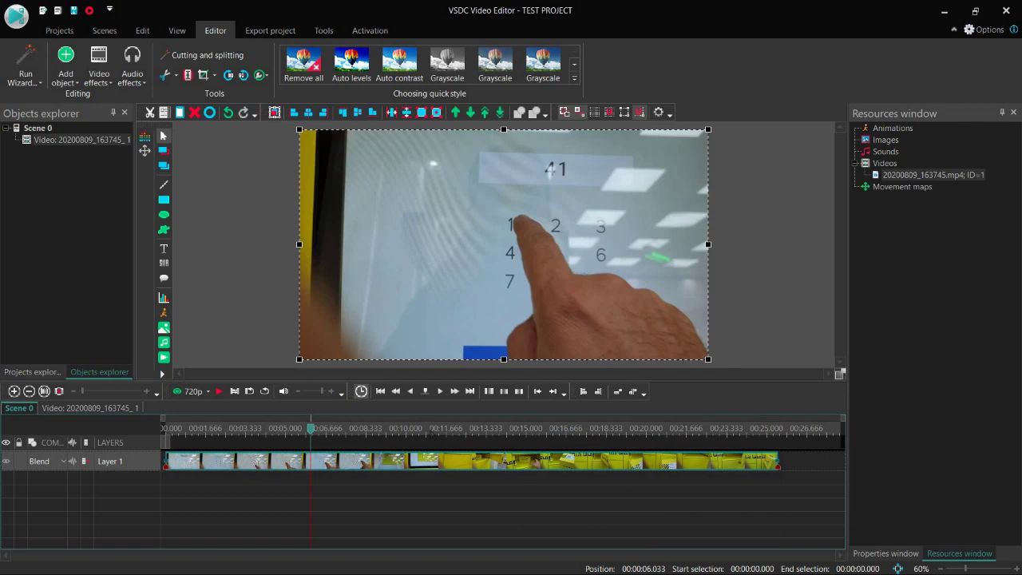
pyautogui.click(431, 455)
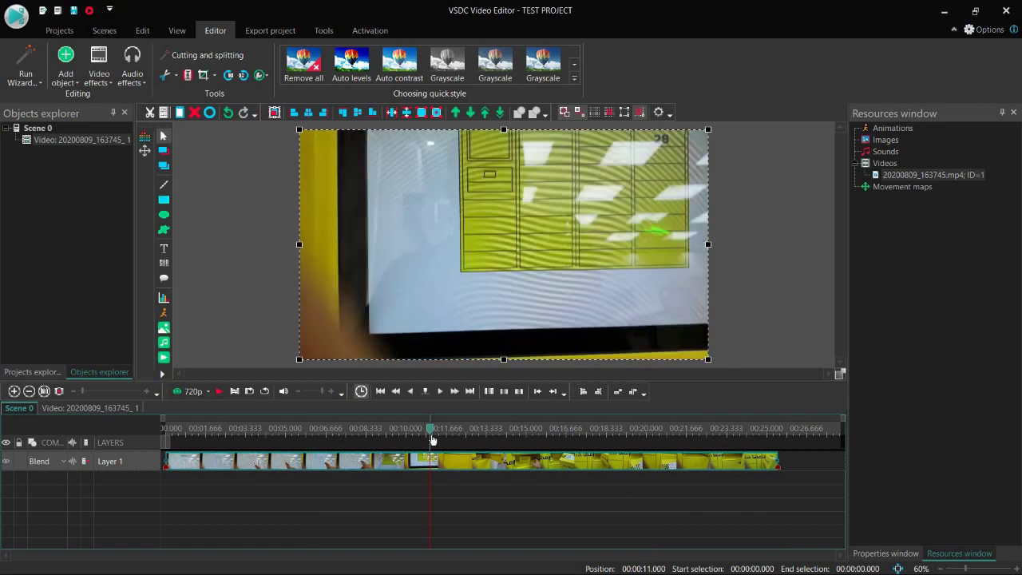
pyautogui.click(446, 434)
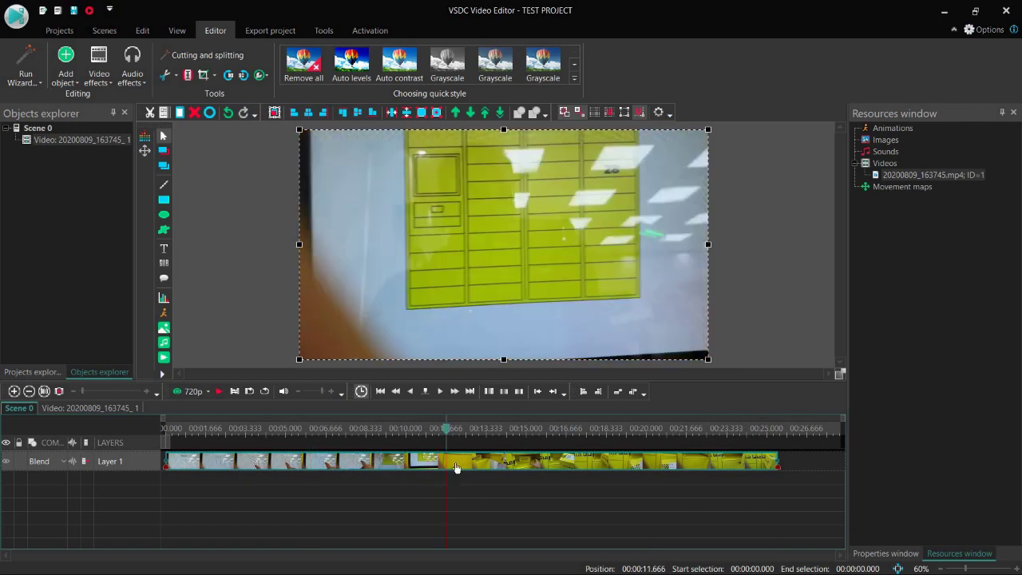
pyautogui.moveTo(503, 466)
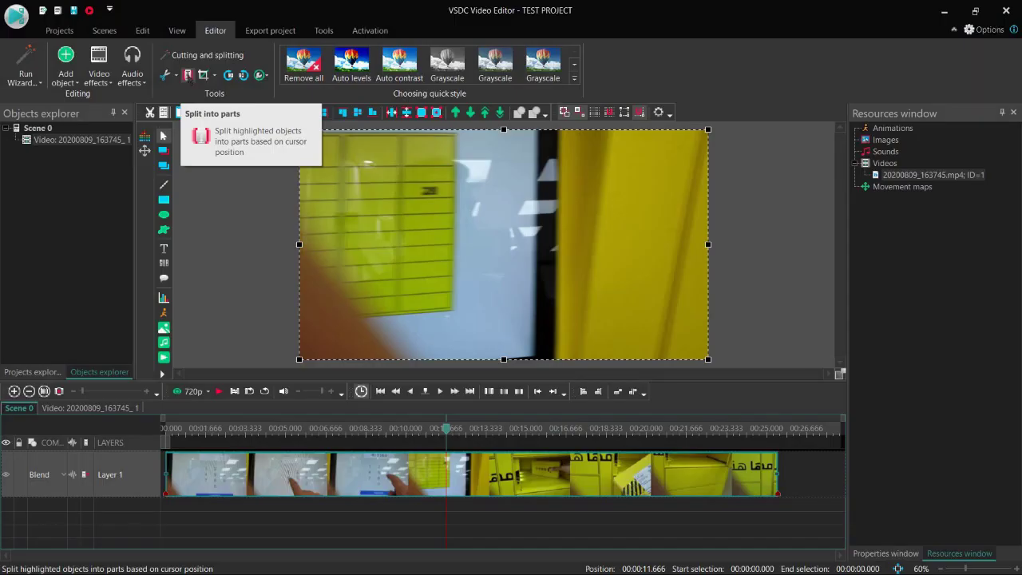
pyautogui.click(187, 75)
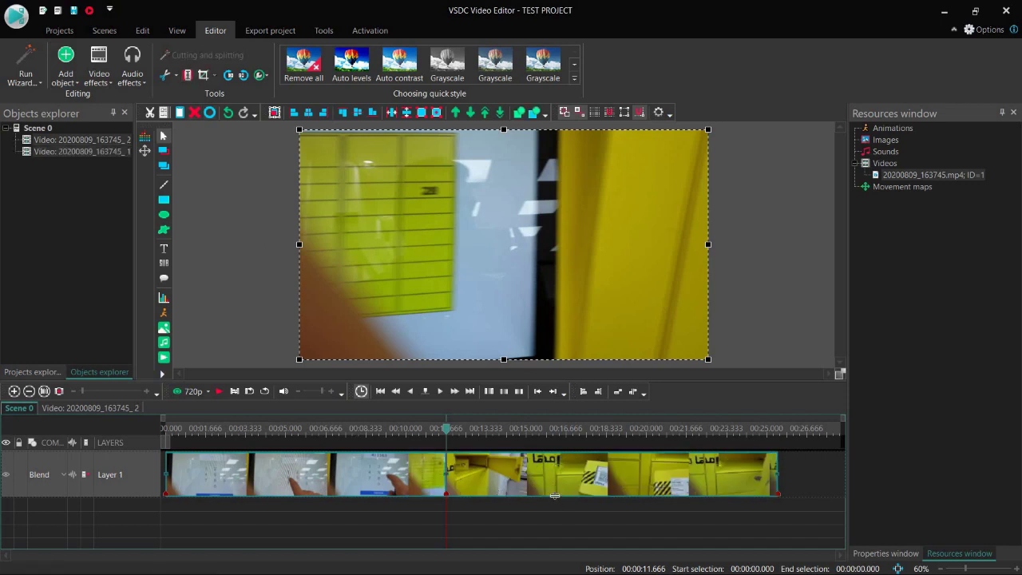
# - Increase the height of the Layer 1 track and move the playhead to 00:00:10.200
pyautogui.moveTo(555, 496)
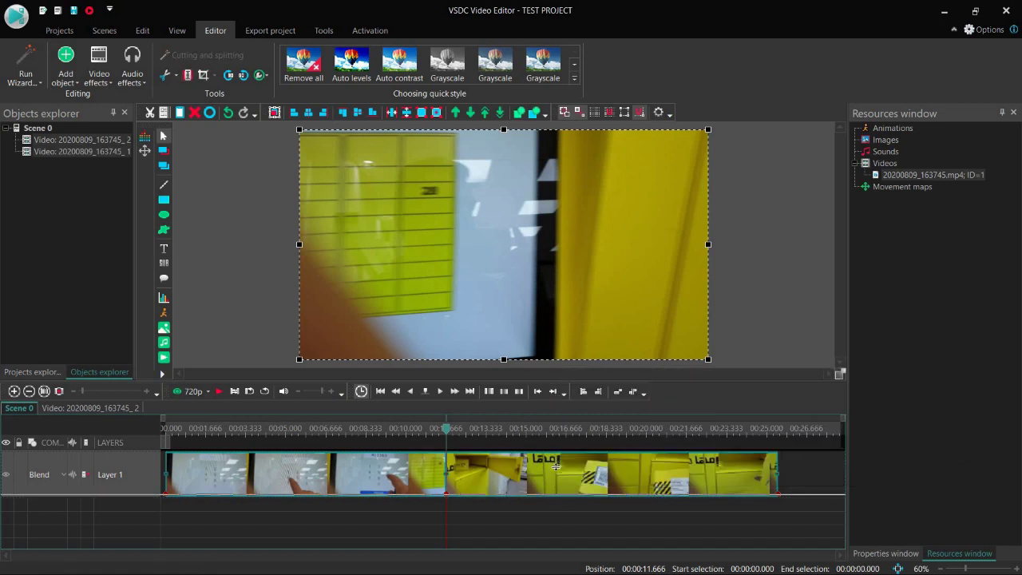
pyautogui.click(556, 471)
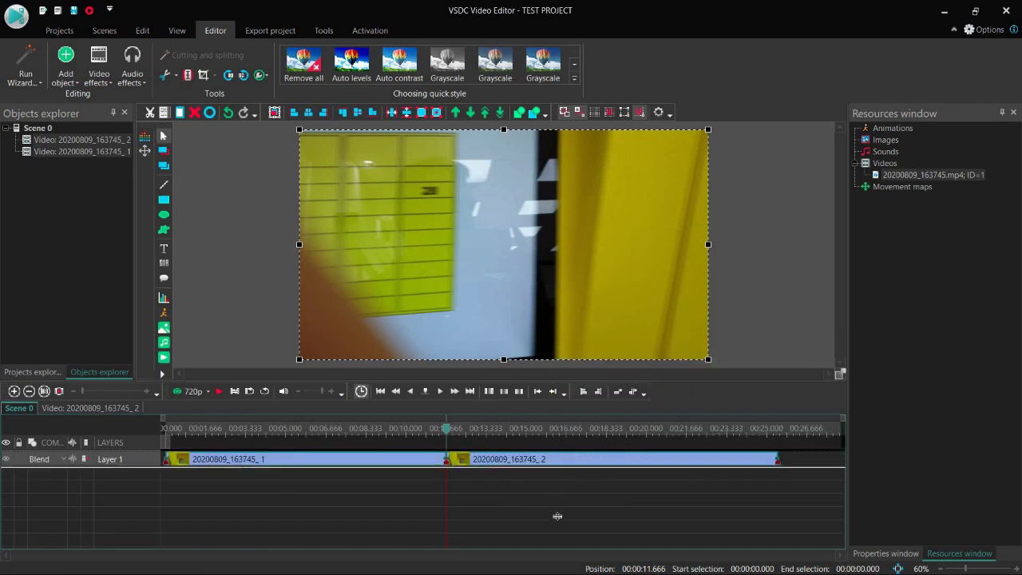
pyautogui.moveTo(557, 516); pyautogui.dragTo(558, 520)
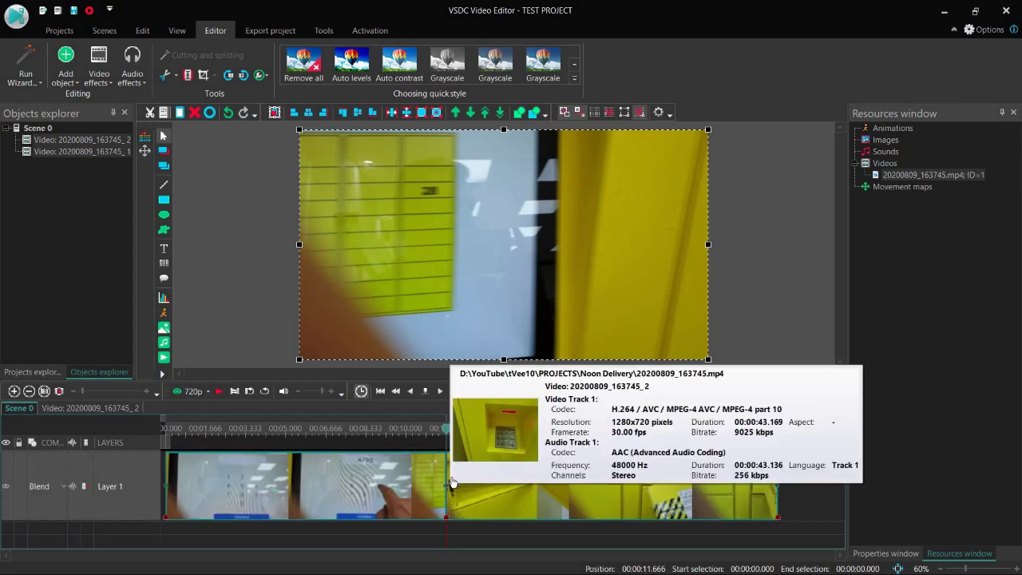
pyautogui.click(412, 432)
pyautogui.moveTo(413, 435); pyautogui.dragTo(410, 435)
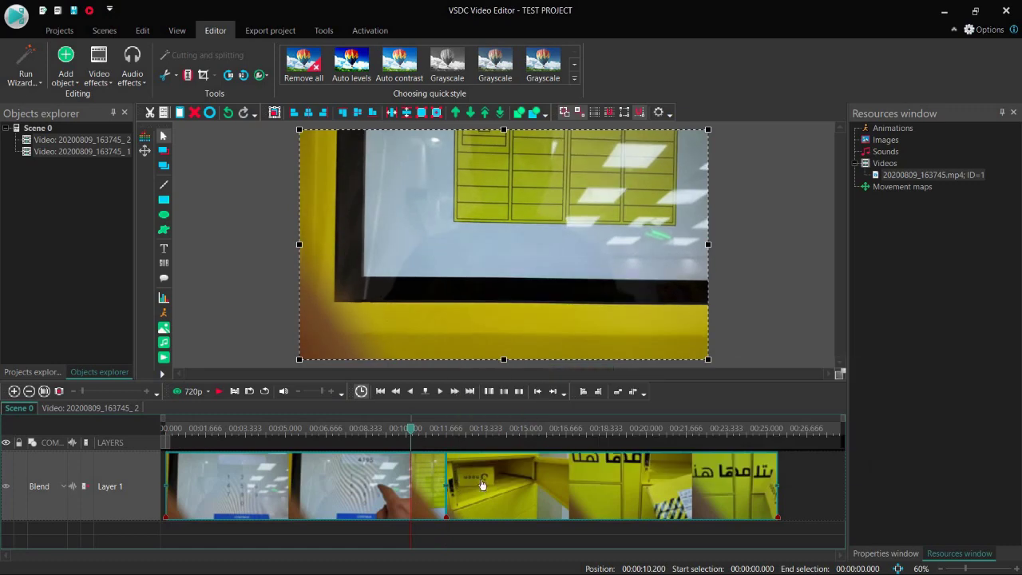
# - Make the timeline area slightly taller and select the second and first parts of the split clip in turn
pyautogui.click(545, 366)
pyautogui.moveTo(545, 369); pyautogui.dragTo(546, 357)
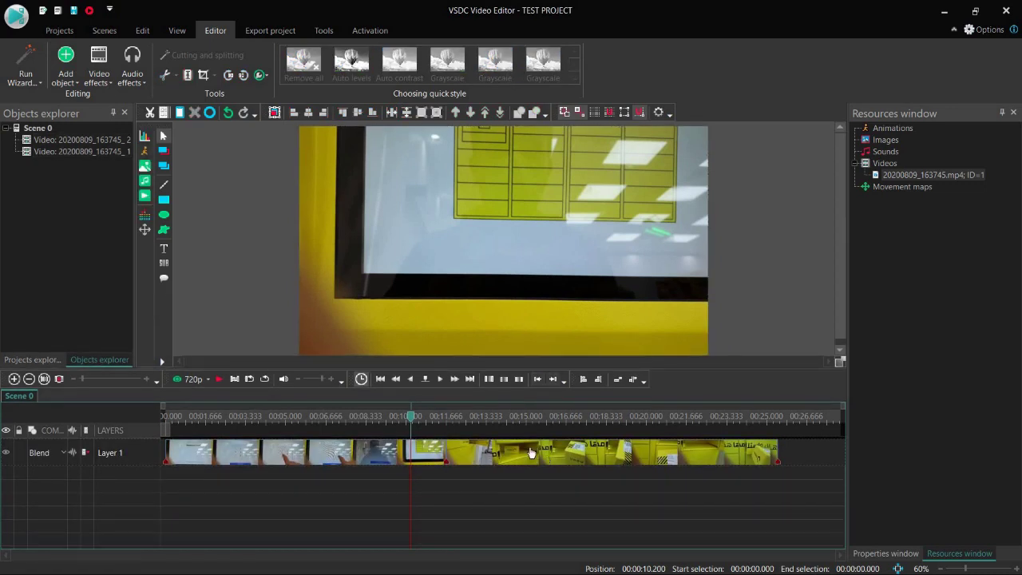
pyautogui.click(549, 456)
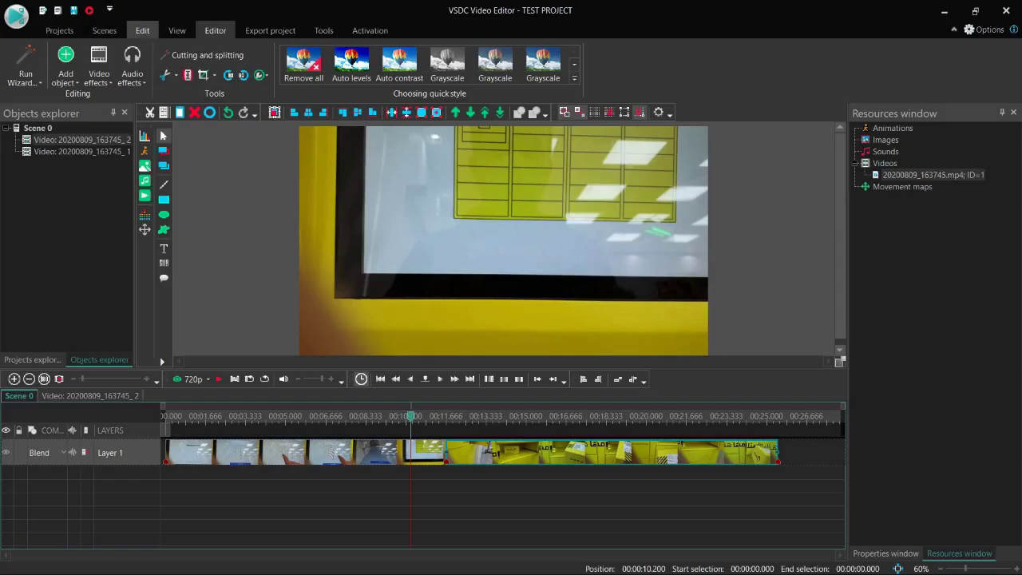
pyautogui.click(143, 31)
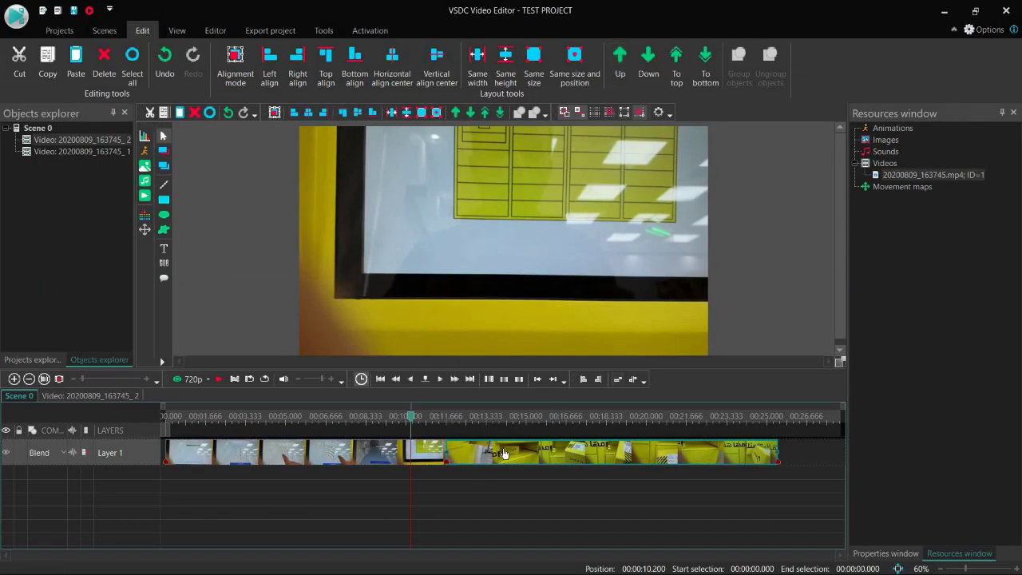
pyautogui.moveTo(584, 465)
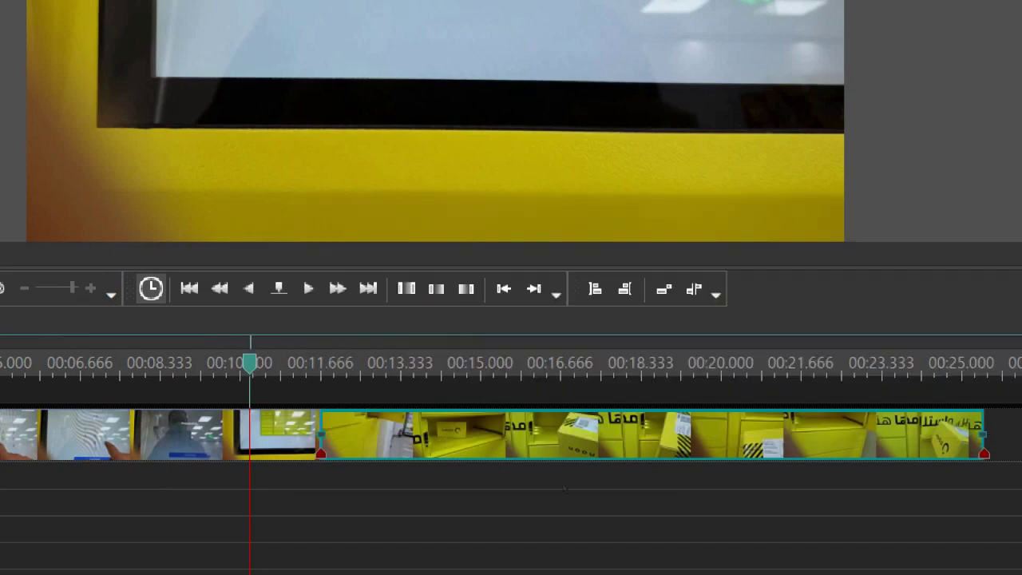
pyautogui.click(320, 455)
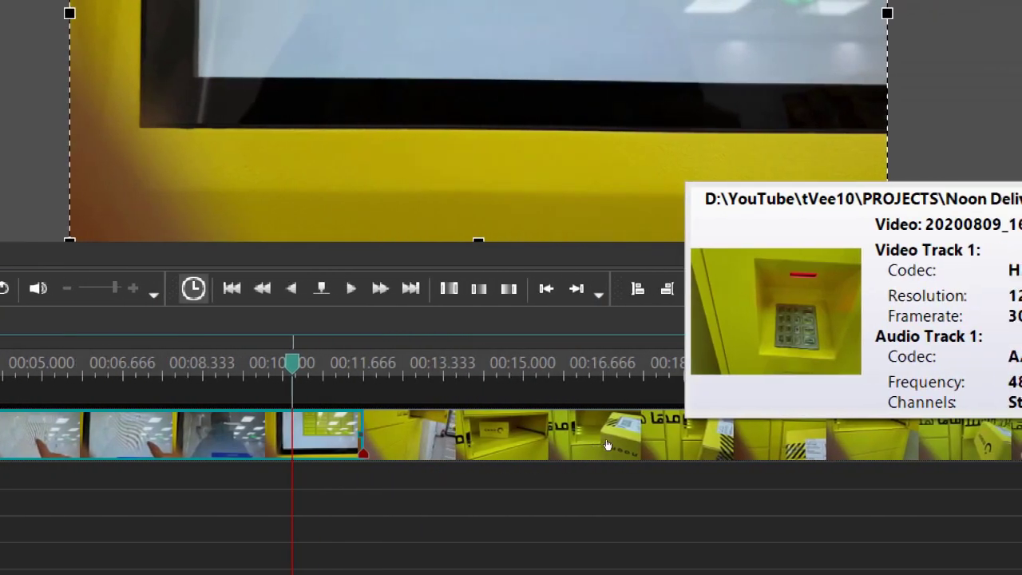
# - Move the second part of the split clip onto its own higher layer, make that track taller, and shift the clip to the timeline start
pyautogui.click(436, 456)
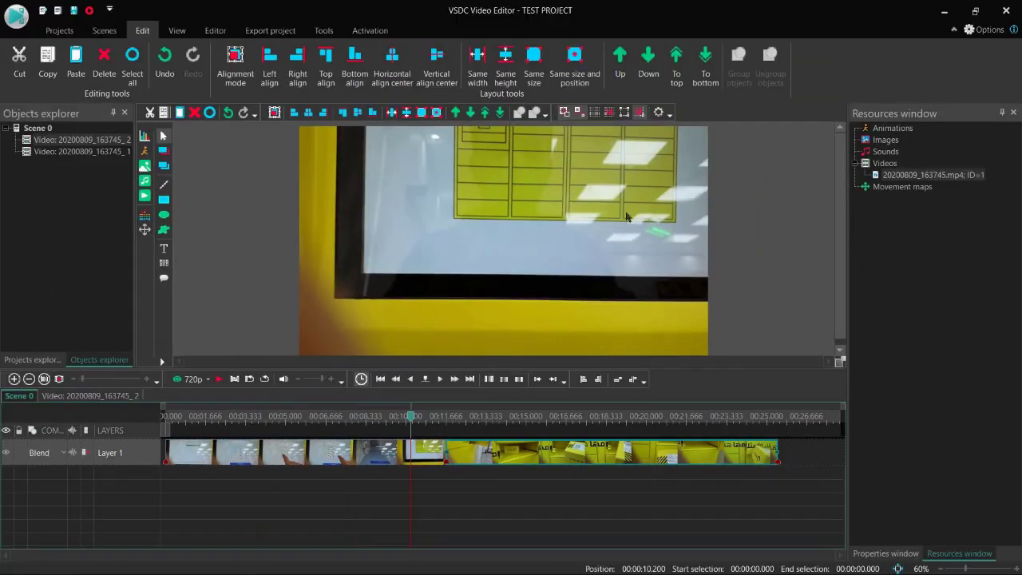
pyautogui.click(620, 59)
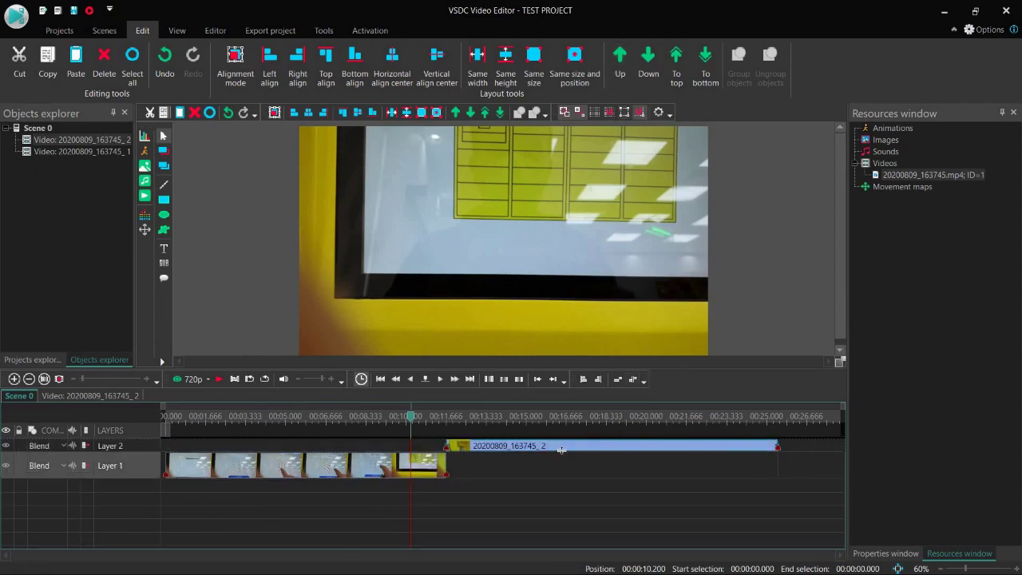
pyautogui.moveTo(563, 454); pyautogui.dragTo(562, 467)
pyautogui.moveTo(631, 455); pyautogui.dragTo(290, 455)
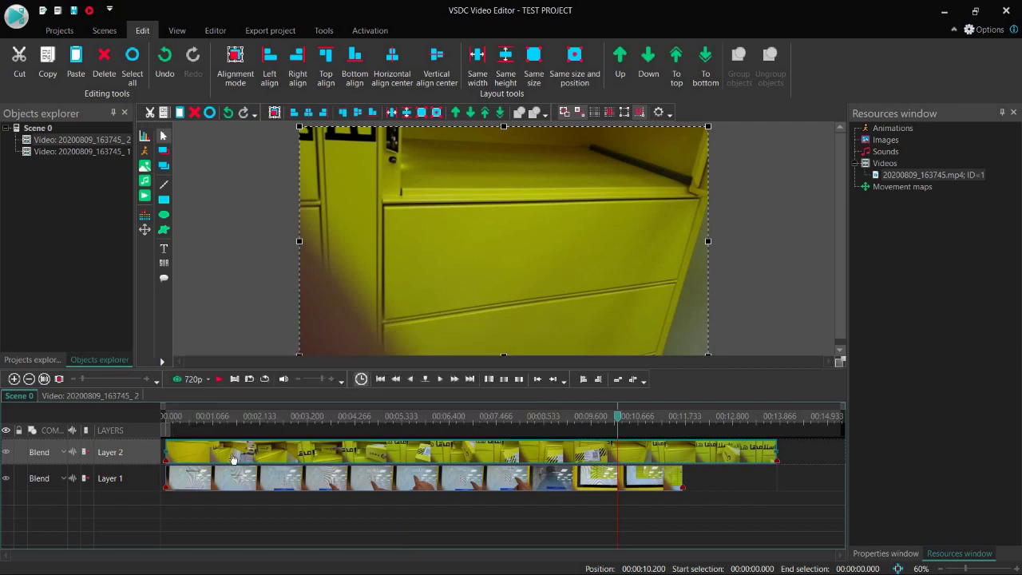
# - Add a Fade In transparency effect to the Layer 2 clip, positioned from scene begin on a new layer
pyautogui.moveTo(206, 462)
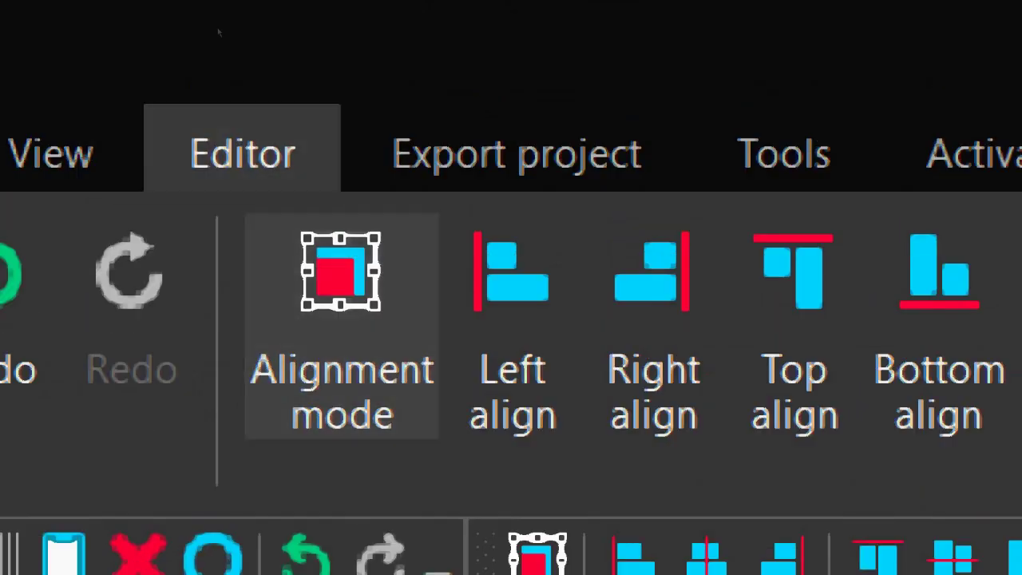
pyautogui.click(240, 148)
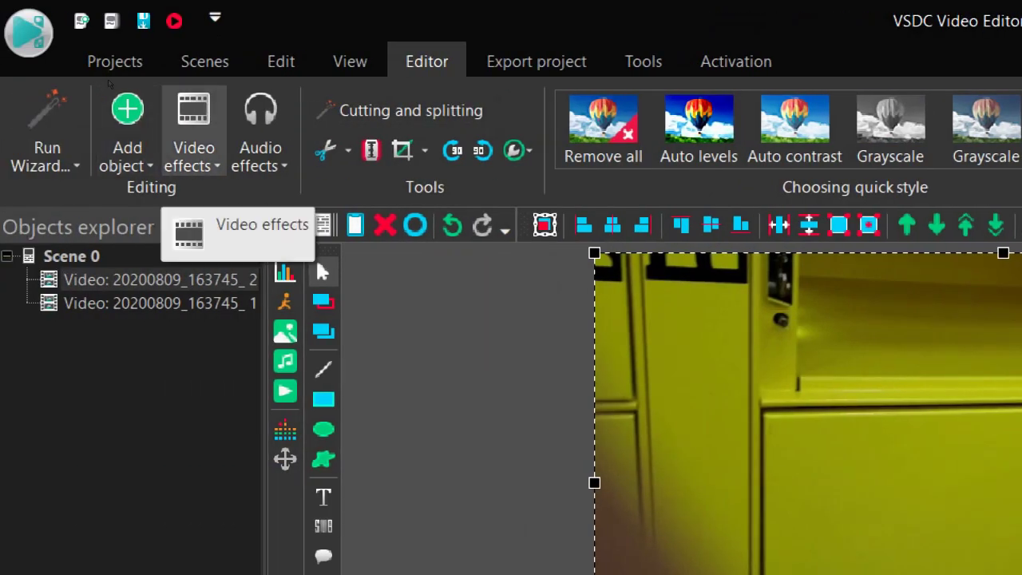
pyautogui.click(193, 148)
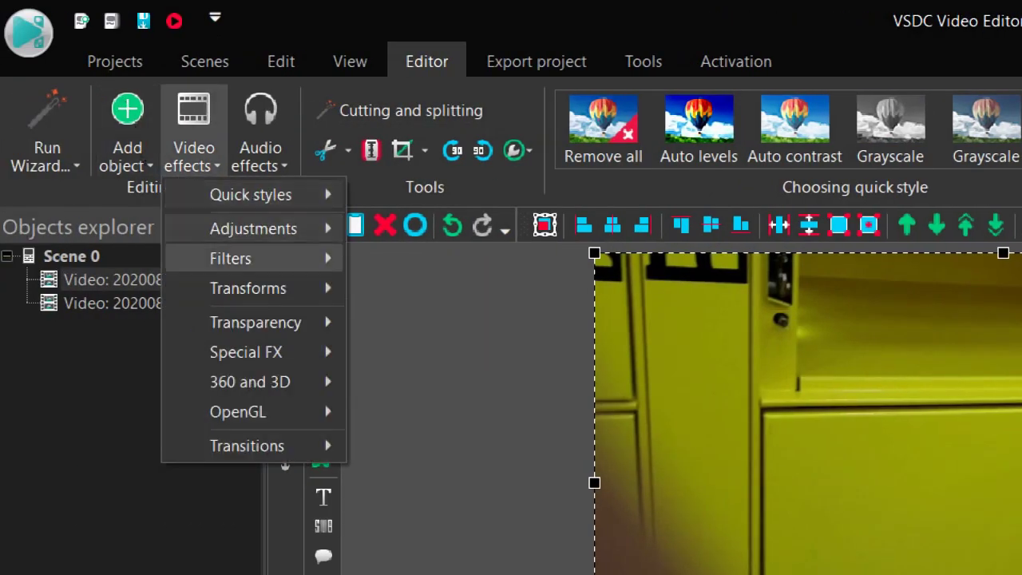
pyautogui.moveTo(255, 322)
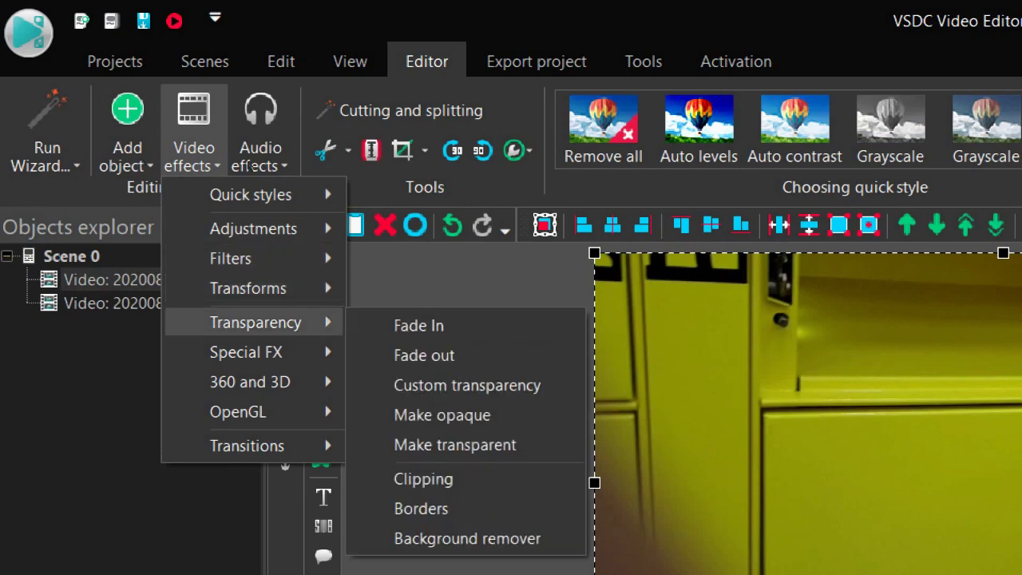
pyautogui.click(419, 325)
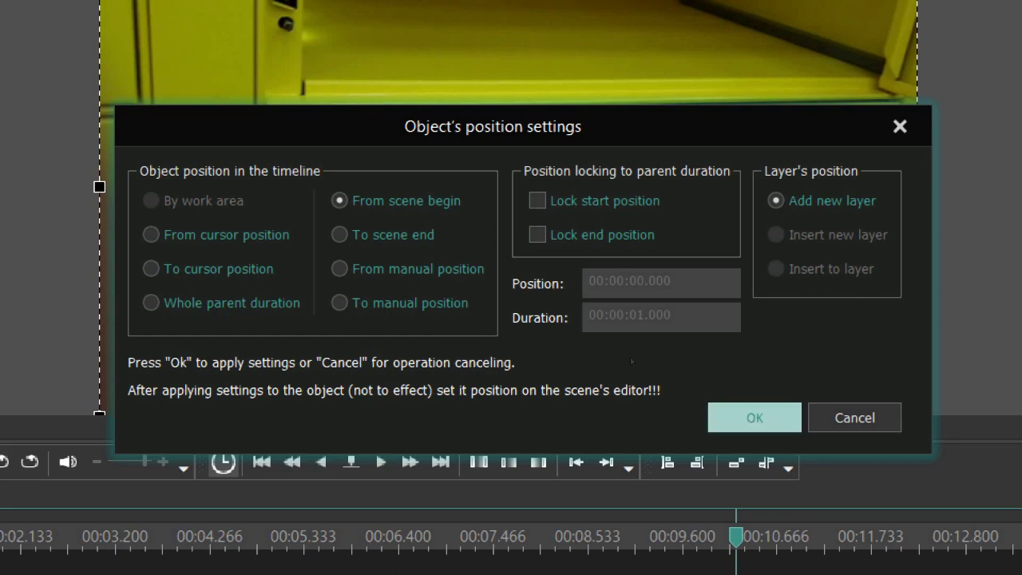
pyautogui.press('Return')
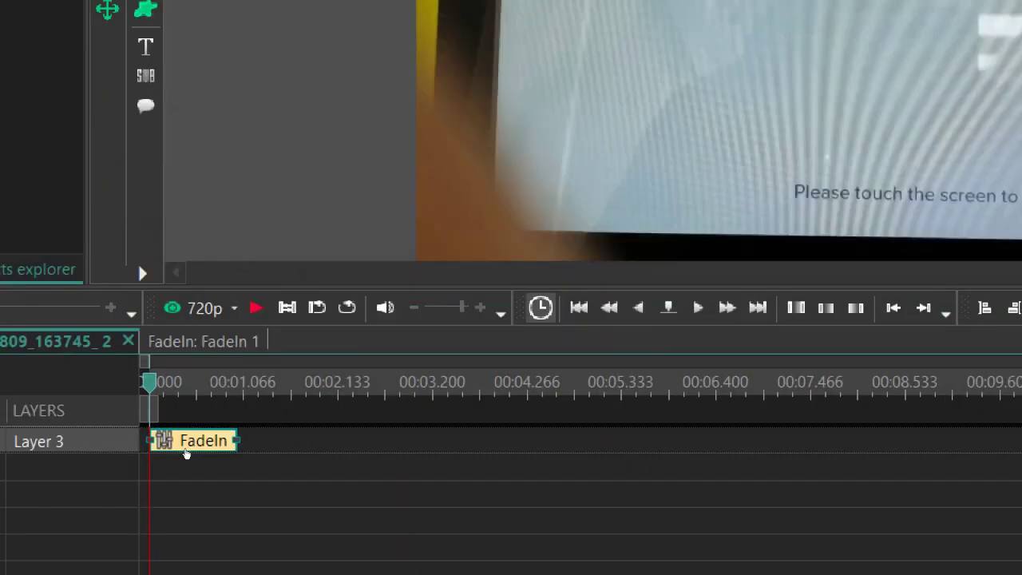
# - Lengthen the fade-in effect to about 4.7 seconds and play the clip before and after the change to check the fade
pyautogui.press('space')
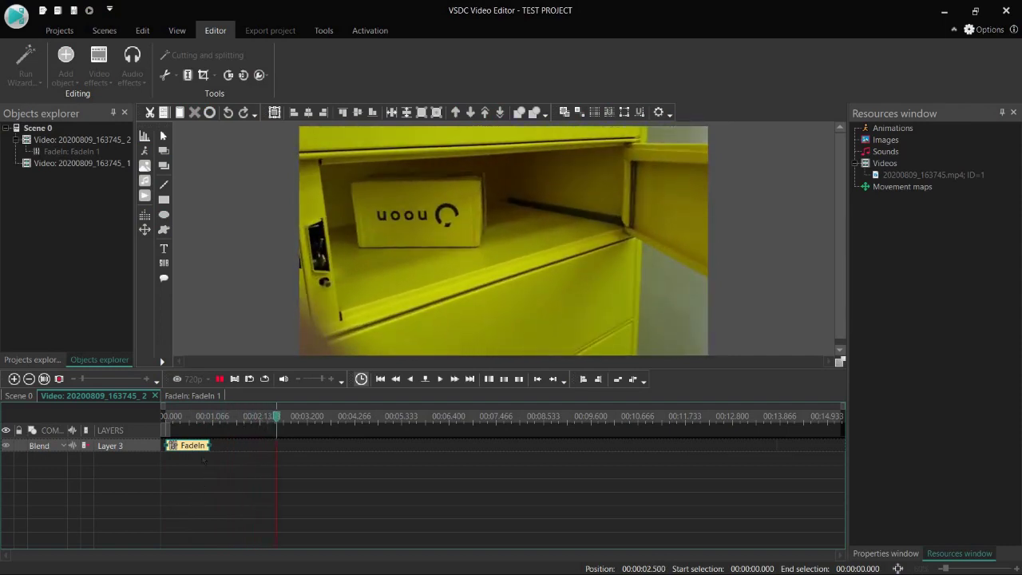
pyautogui.press('space')
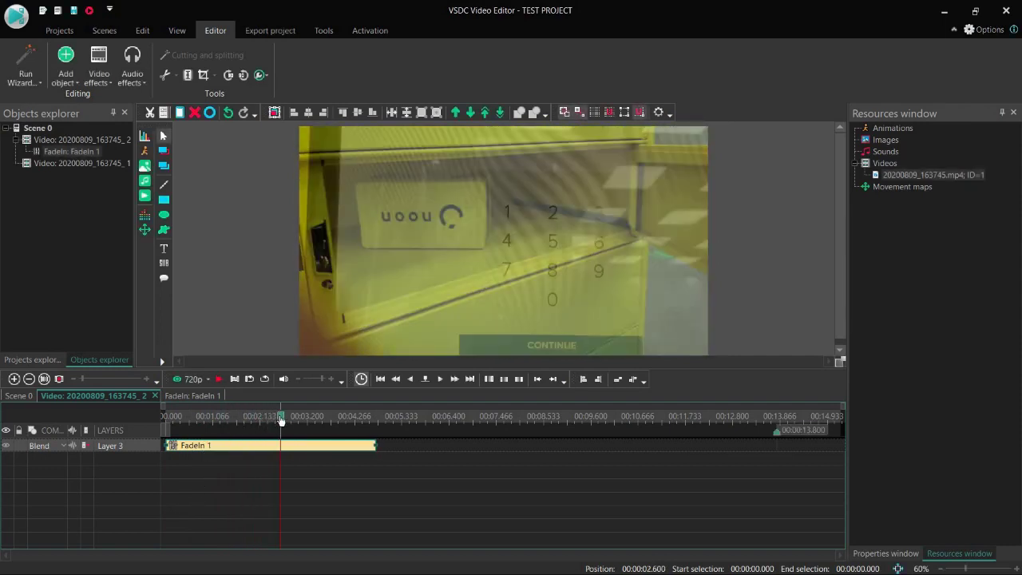
pyautogui.press('space')
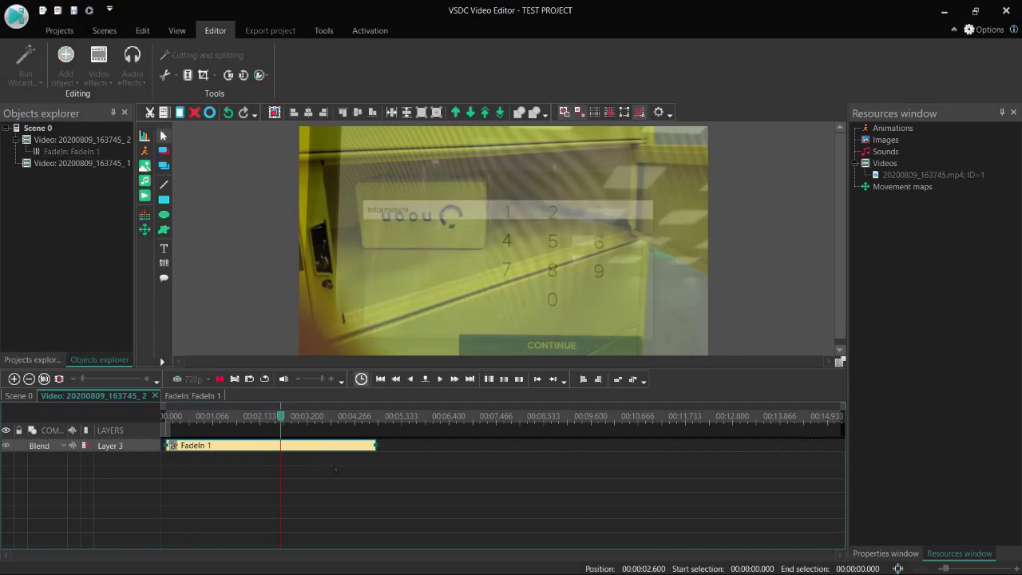
pyautogui.press('space')
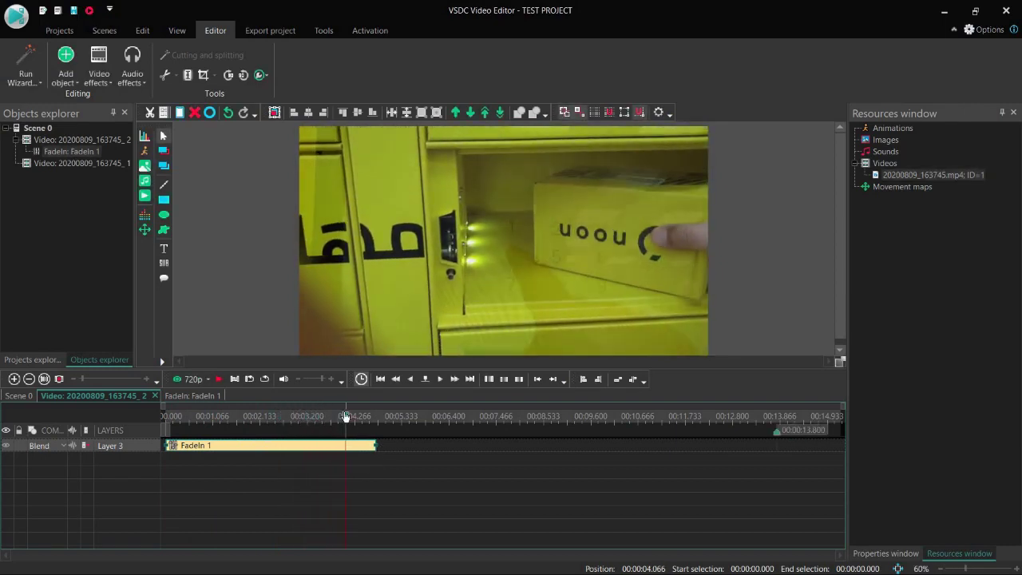
pyautogui.press('Home')
pyautogui.press('space')
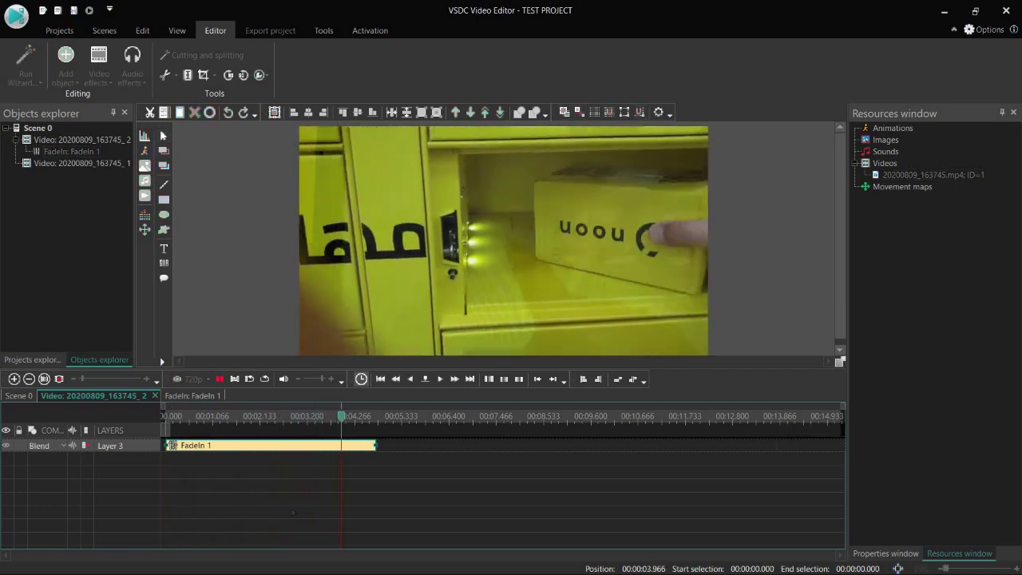
pyautogui.press('space')
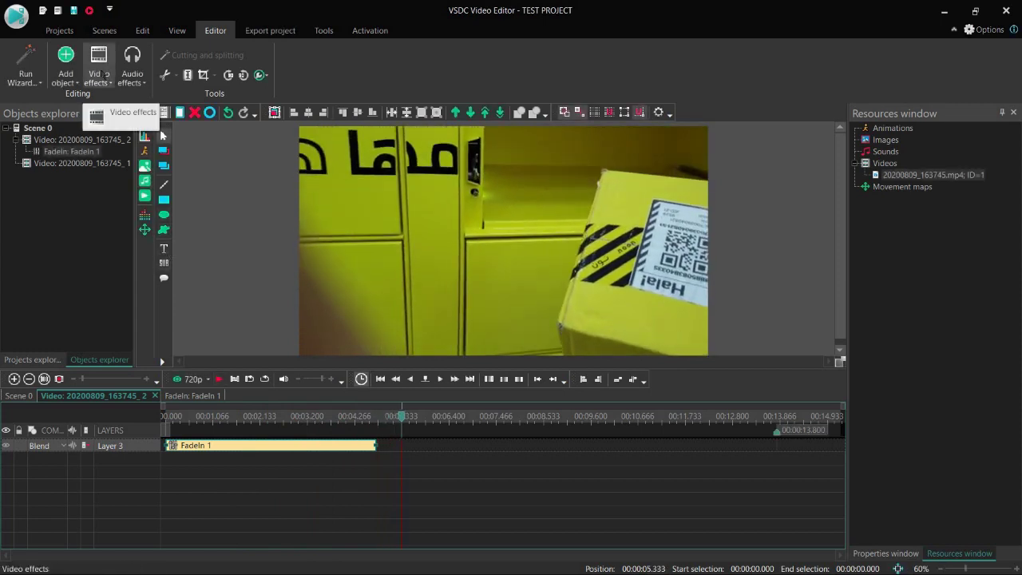
# - Add a Fade out transparency effect at the scene end on an inserted new layer and extend its start back to about 00:00:09.5
pyautogui.click(101, 76)
pyautogui.moveTo(130, 161)
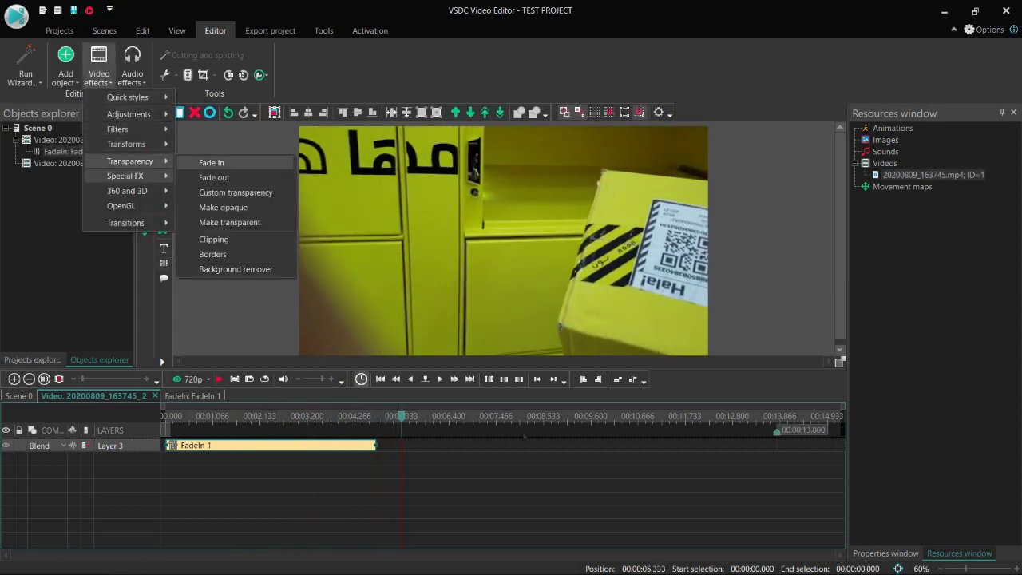
pyautogui.click(221, 176)
pyautogui.click(447, 266)
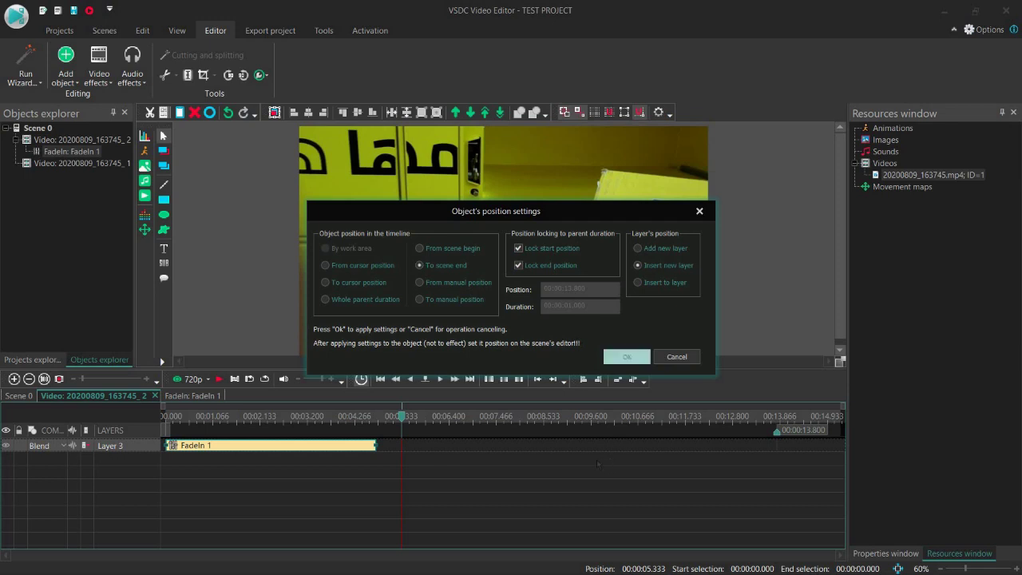
pyautogui.click(627, 357)
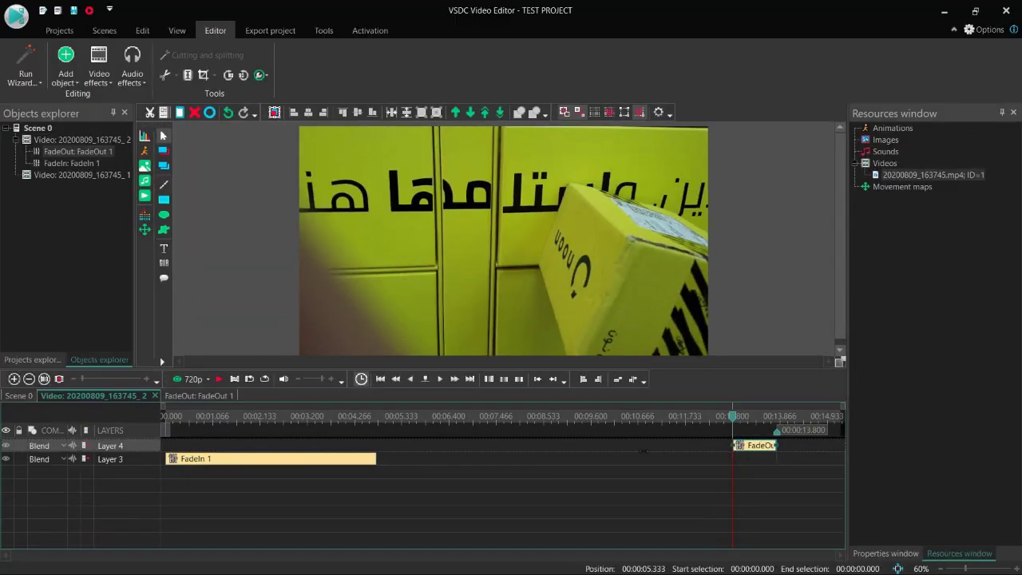
pyautogui.moveTo(734, 444); pyautogui.dragTo(585, 445)
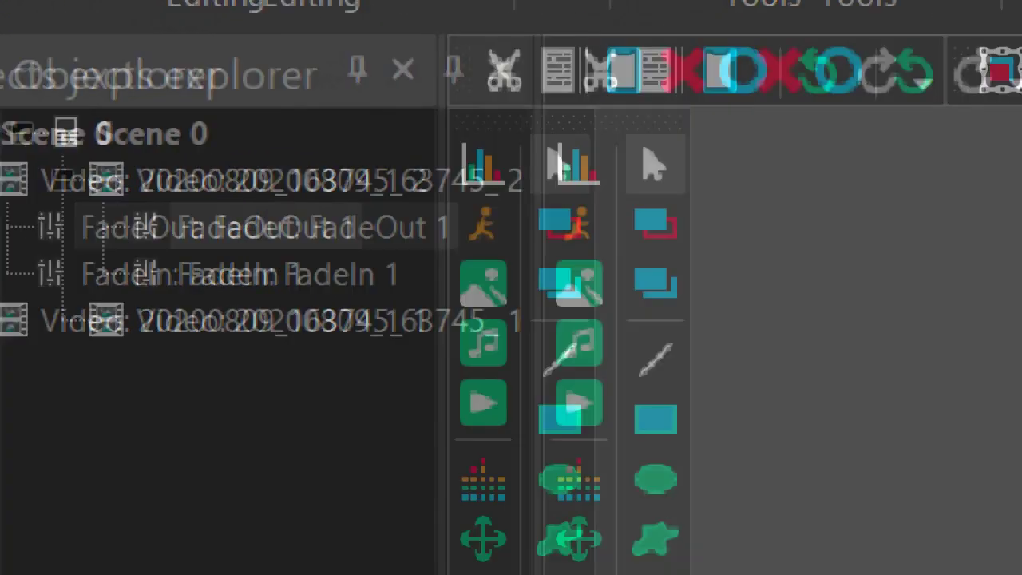
# - Return to the Scene 0 timeline and play the project from the beginning to check the fades
pyautogui.click(264, 447)
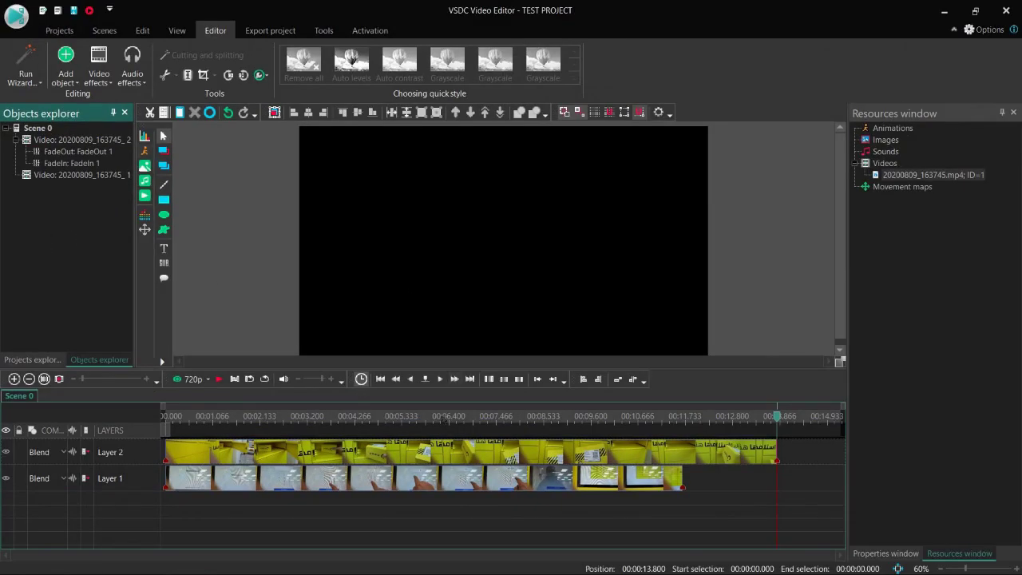
pyautogui.click(427, 490)
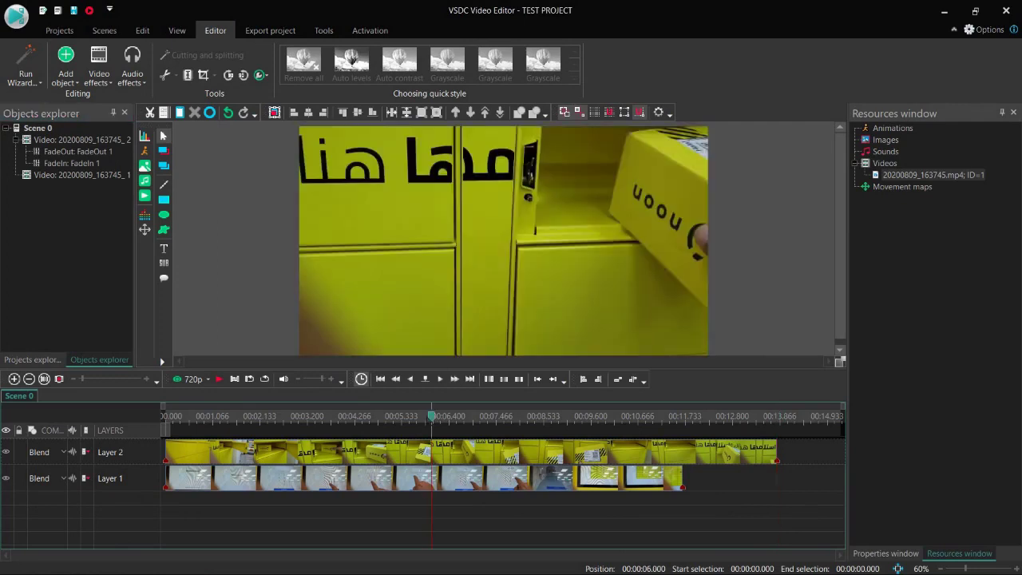
pyautogui.click(163, 422)
pyautogui.press('space')
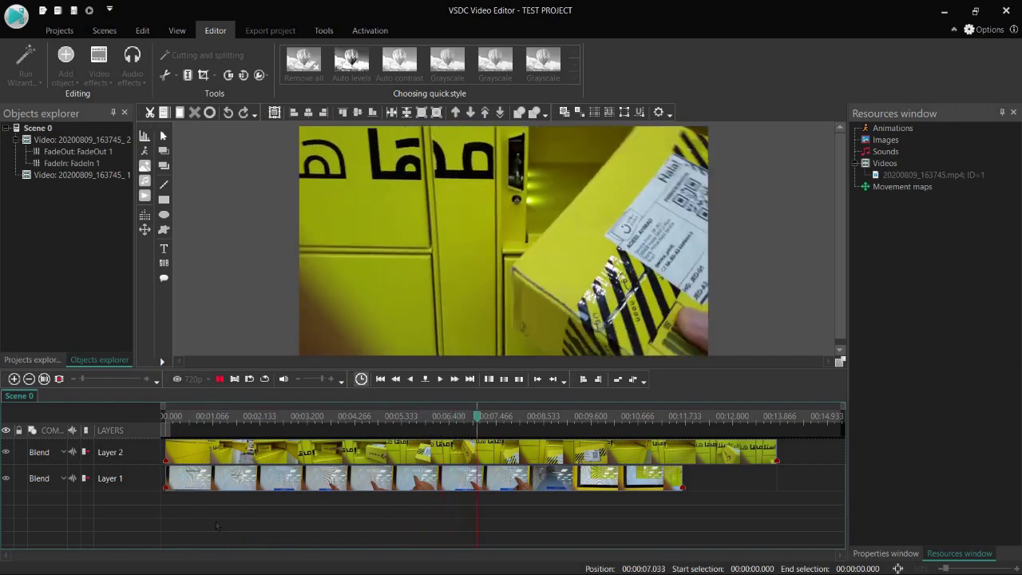
pyautogui.press('space')
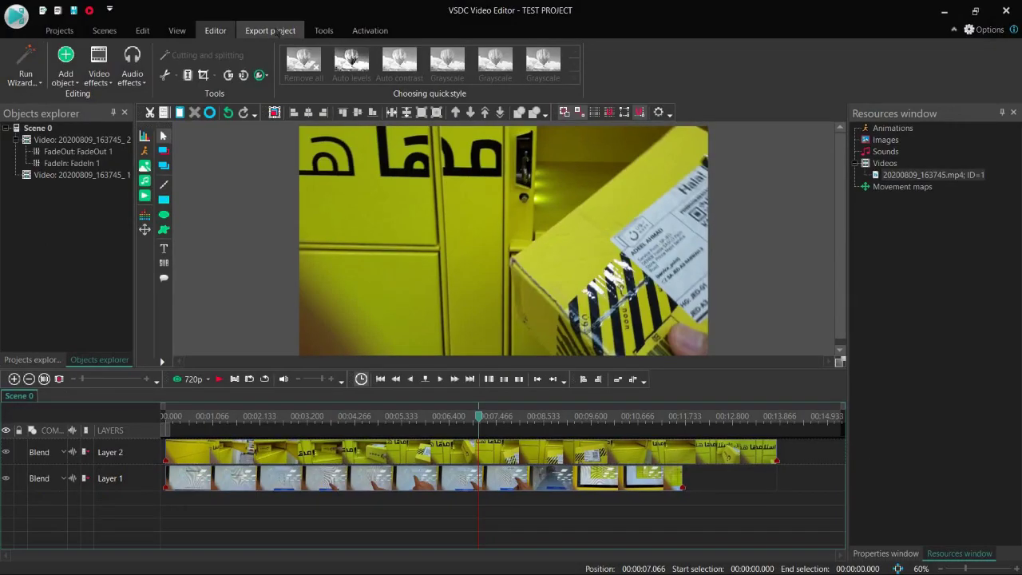
# - Open the export settings and set the output file to TEST PROJECT on the Desktop as AVI video
pyautogui.click(272, 30)
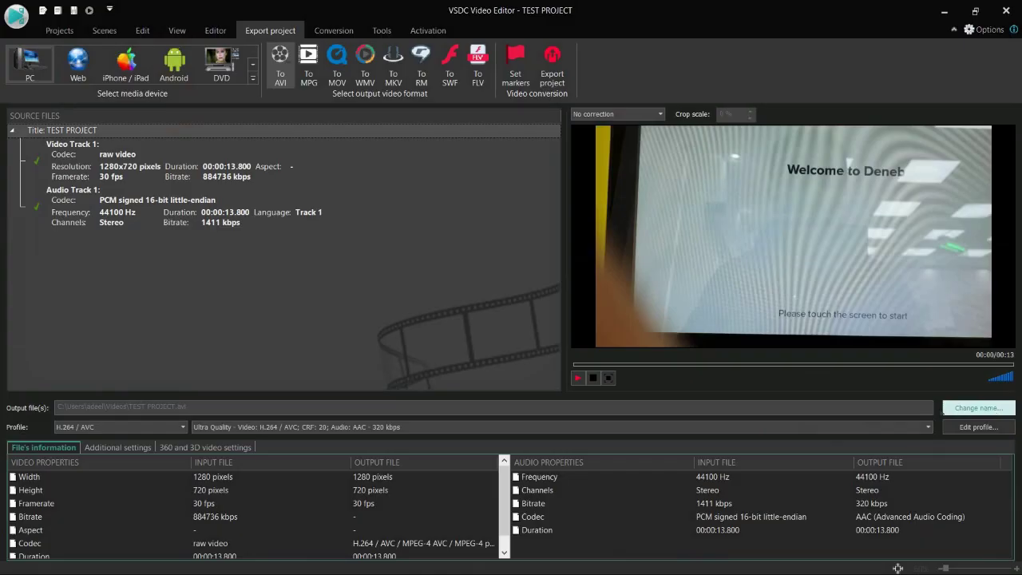
pyautogui.click(993, 410)
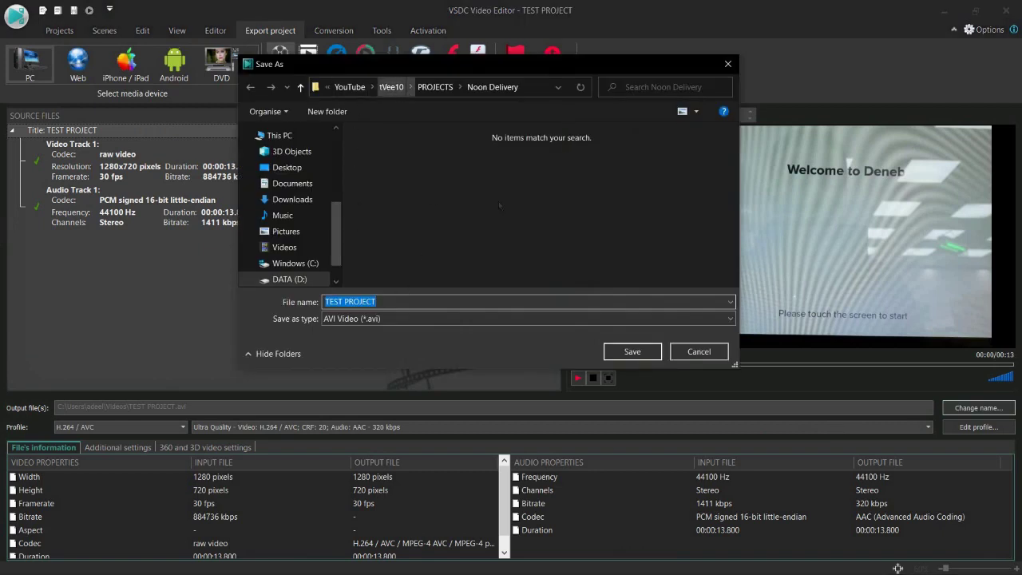
pyautogui.click(699, 352)
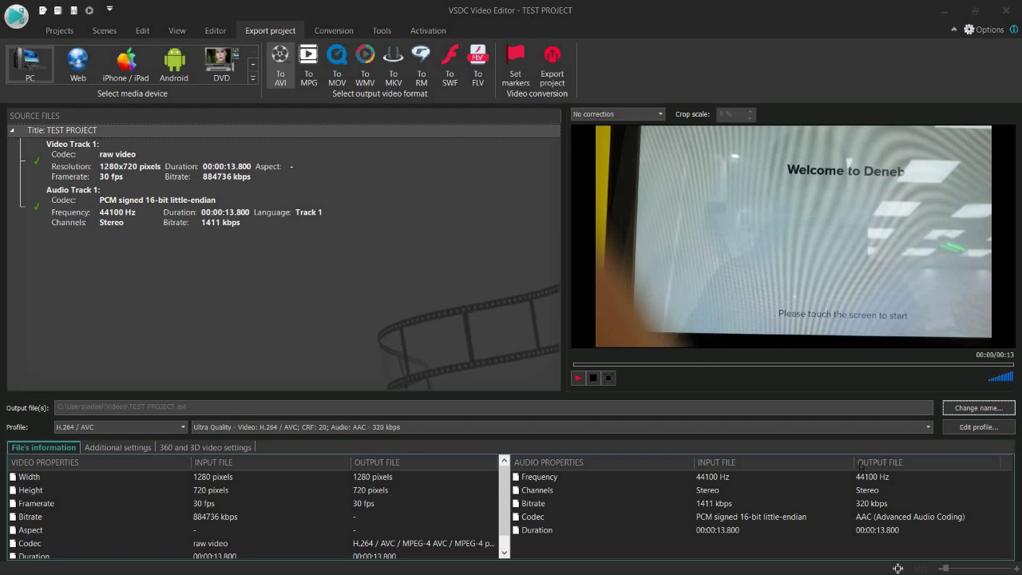
pyautogui.click(978, 408)
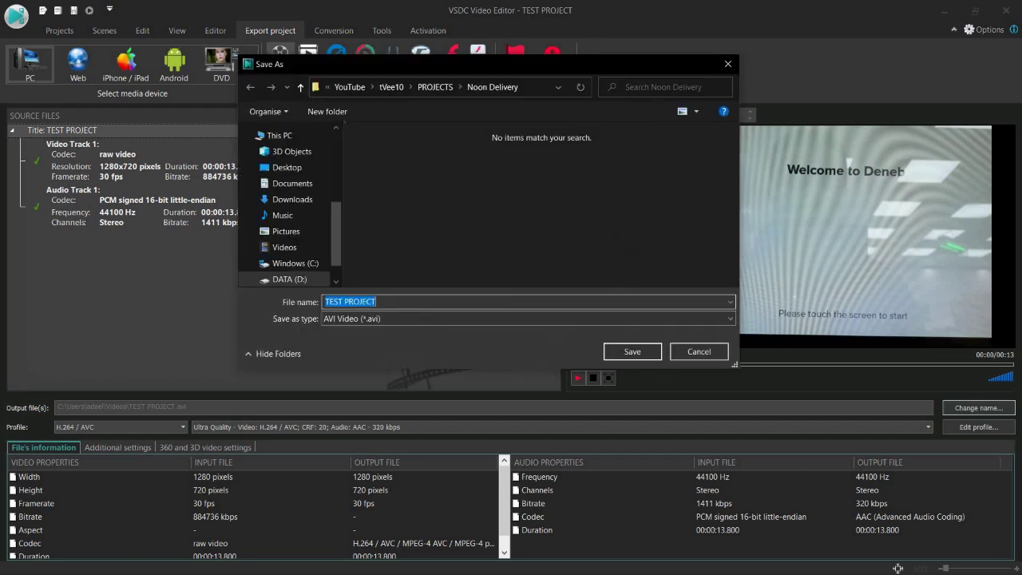
pyautogui.click(287, 167)
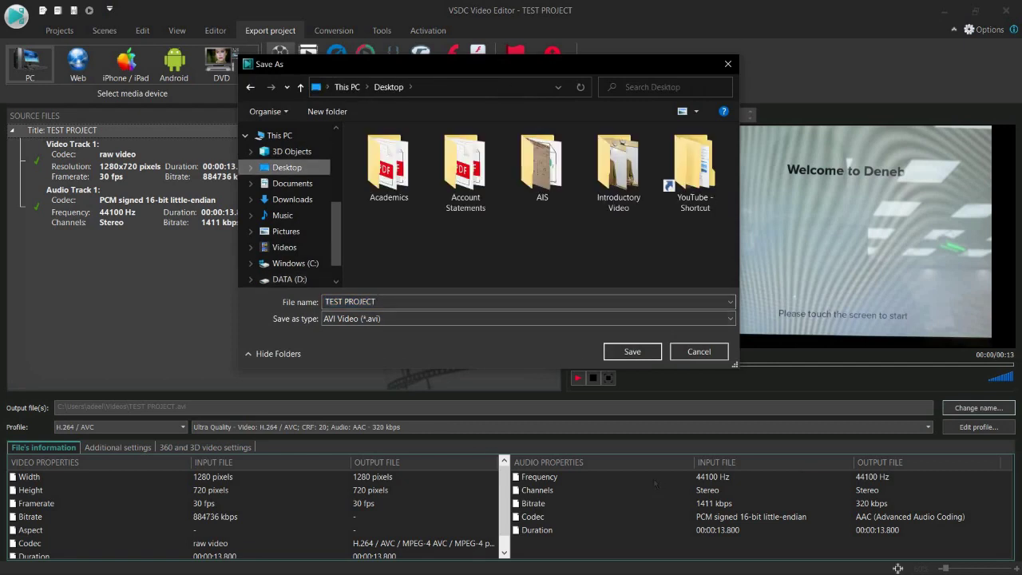
pyautogui.click(630, 351)
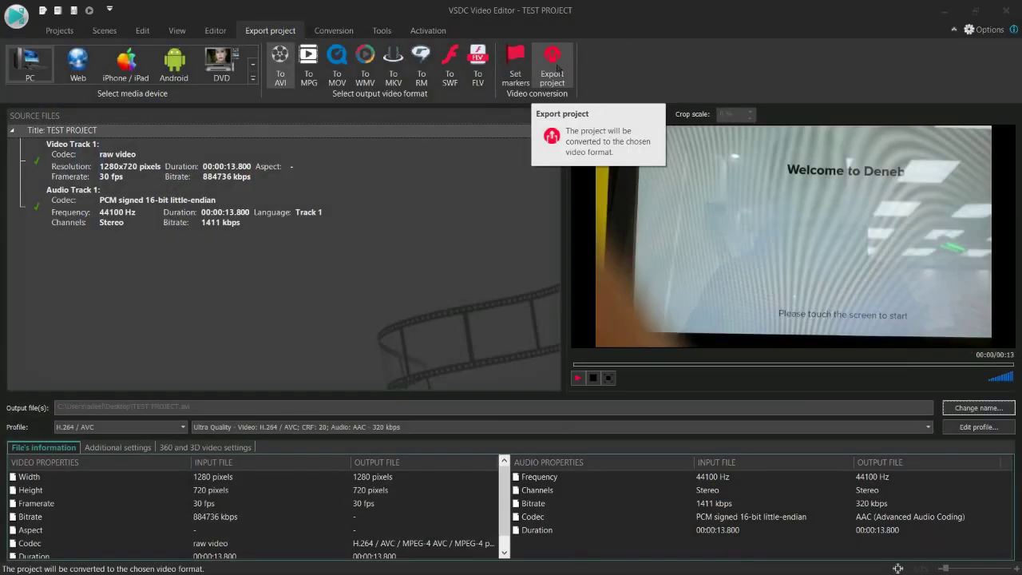
# - Export the project without premium features and dismiss the completion message
pyautogui.click(553, 65)
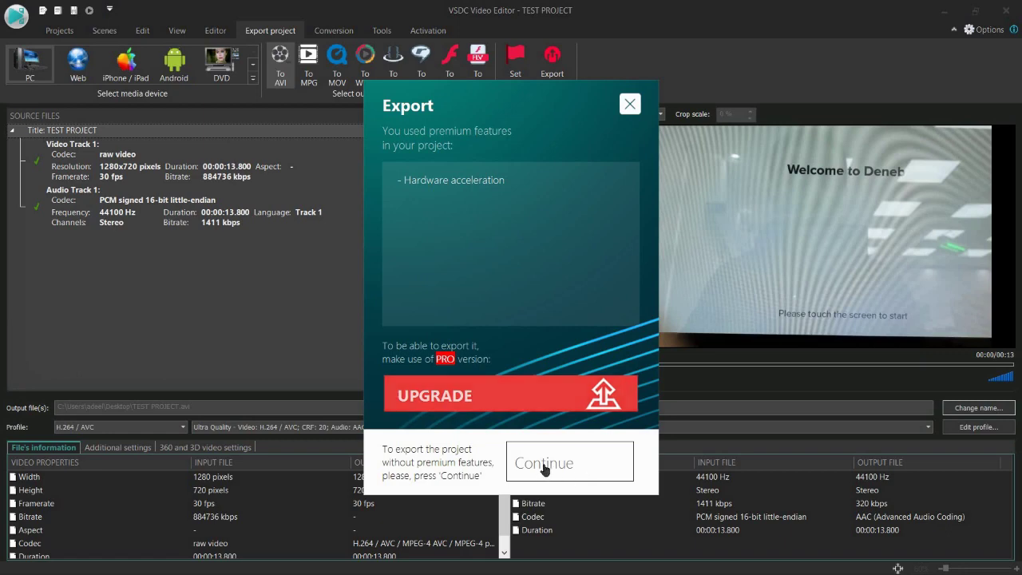
pyautogui.click(584, 470)
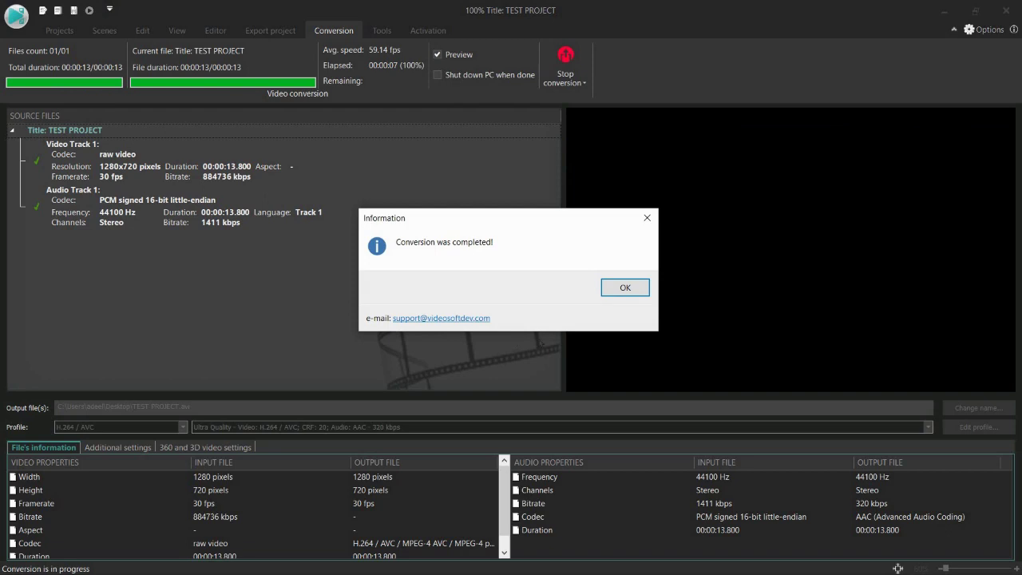
pyautogui.click(624, 290)
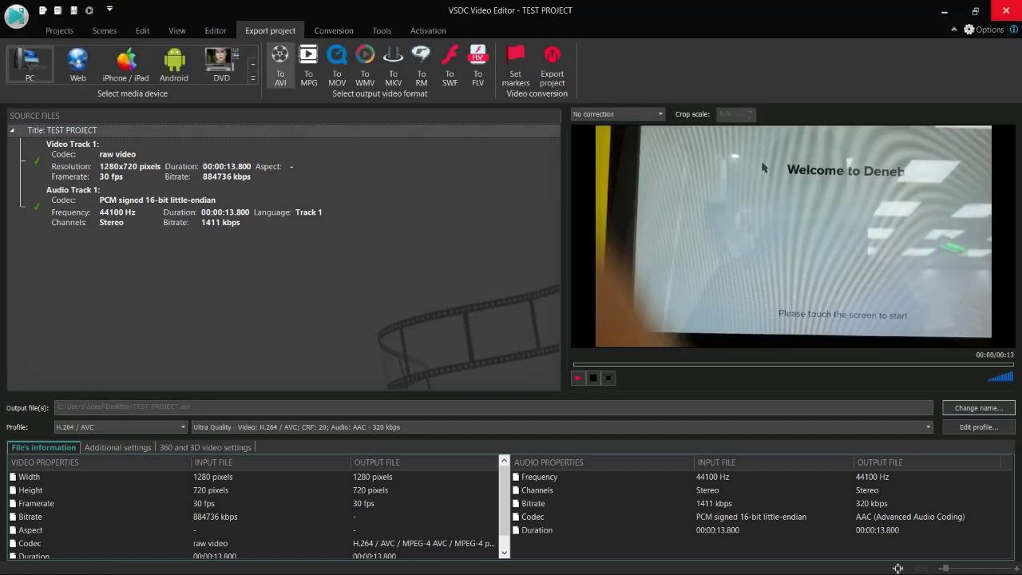
# - Close the video editor without saving the project and open the exported TEST PROJECT video from the desktop
pyautogui.click(1006, 11)
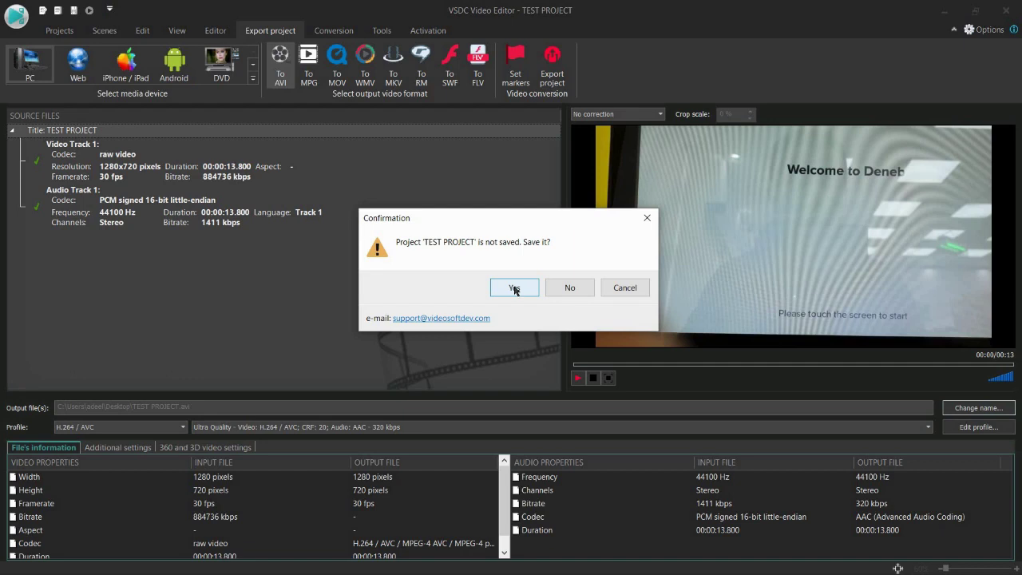
pyautogui.click(561, 288)
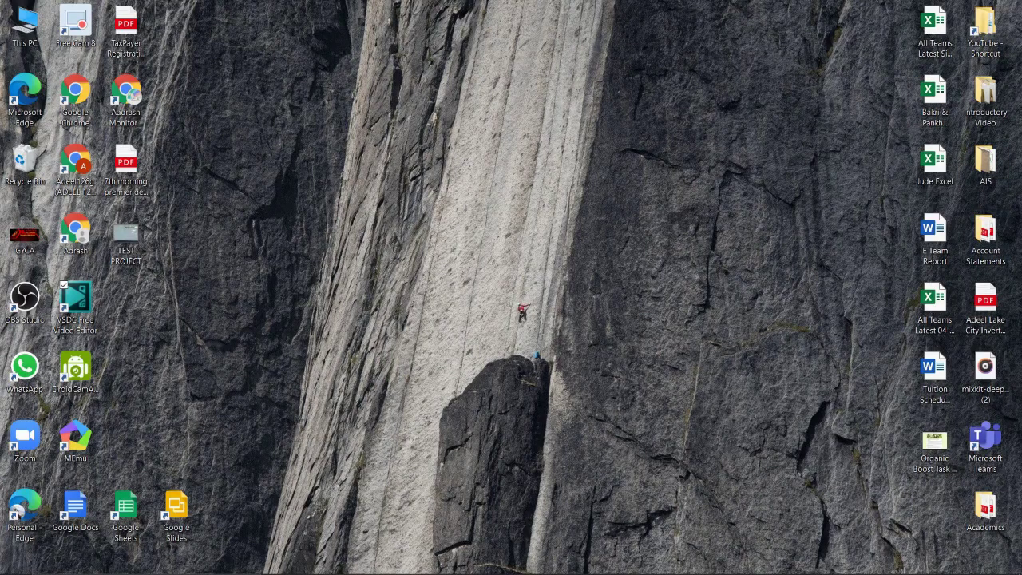
pyautogui.doubleClick(126, 238)
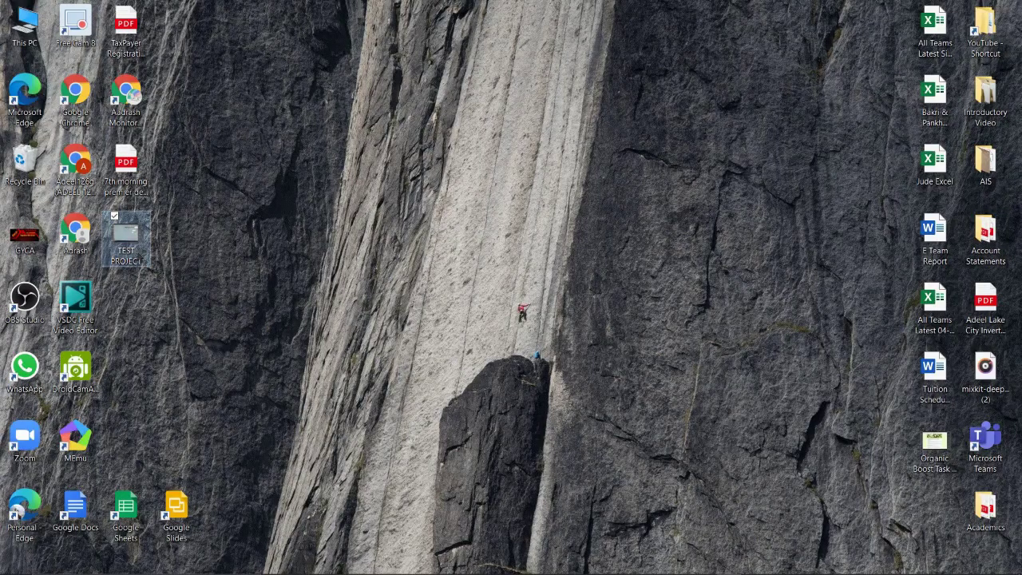